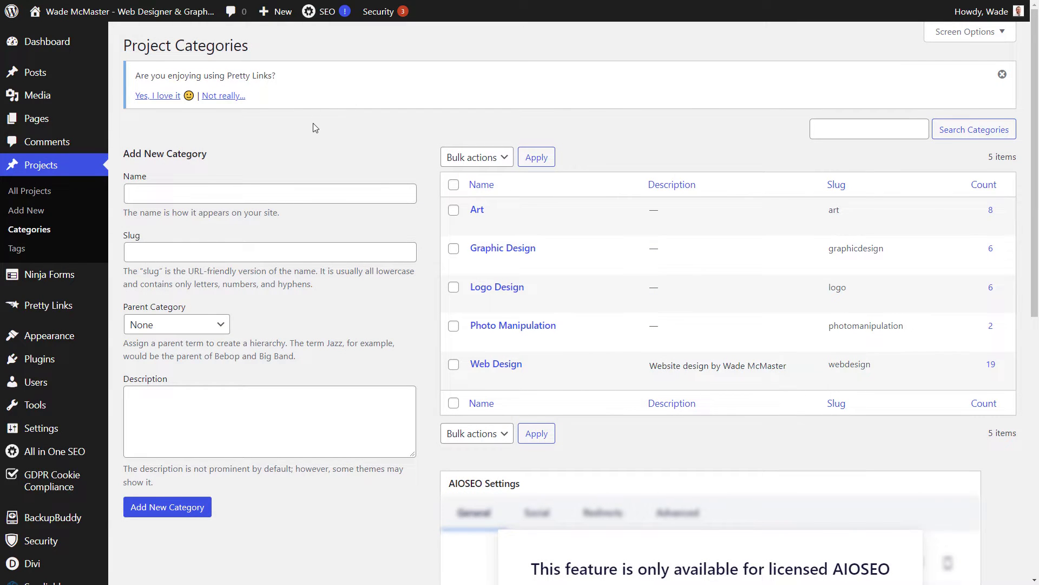
# - In the Creator Impact editor, inspect the AIOSEO Project Title and Project Excerpt meta description fields
pyautogui.scroll(-2, 313, 128)
pyautogui.scroll(2, 299, 157)
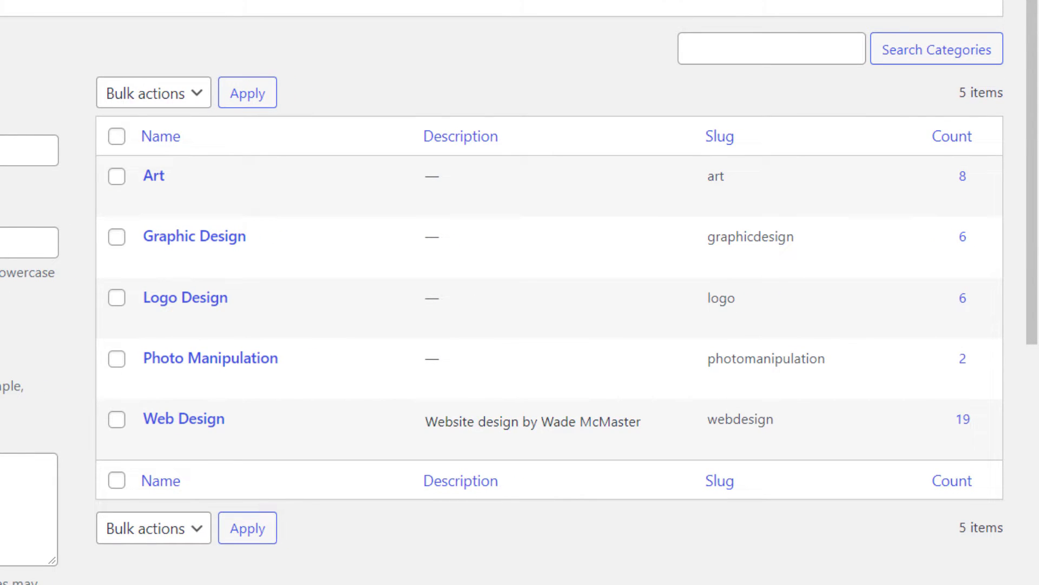
pyautogui.moveTo(163, 182)
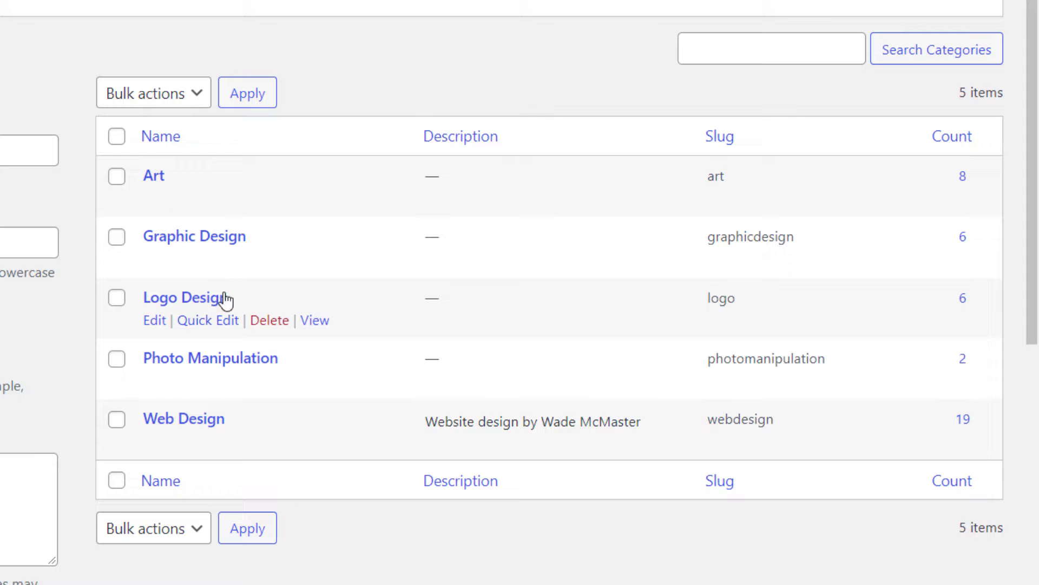
pyautogui.moveTo(242, 428)
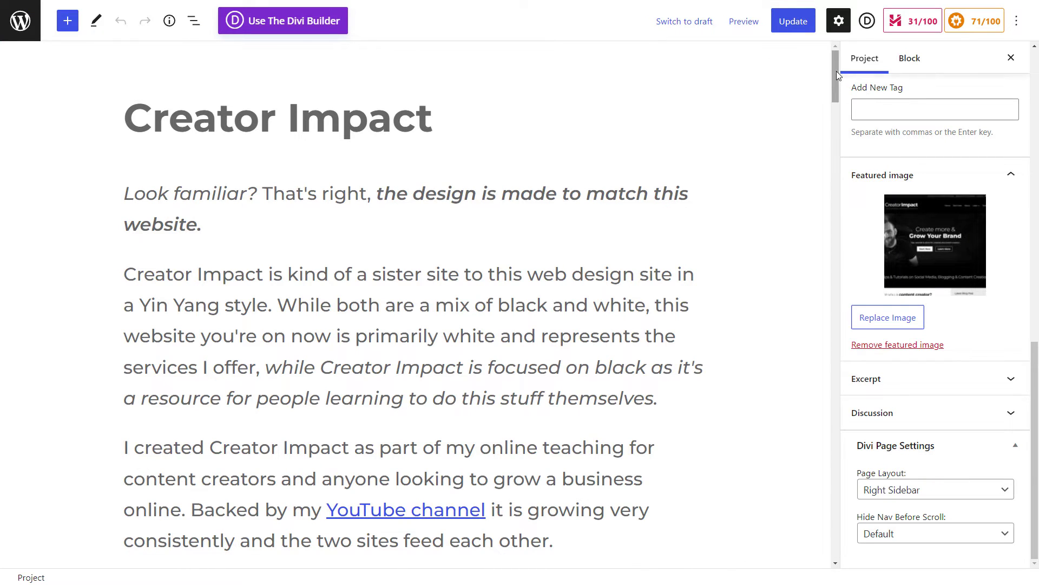
pyautogui.moveTo(836, 70); pyautogui.dragTo(844, 480)
pyautogui.click(361, 112)
pyautogui.scroll(2, 371, 144)
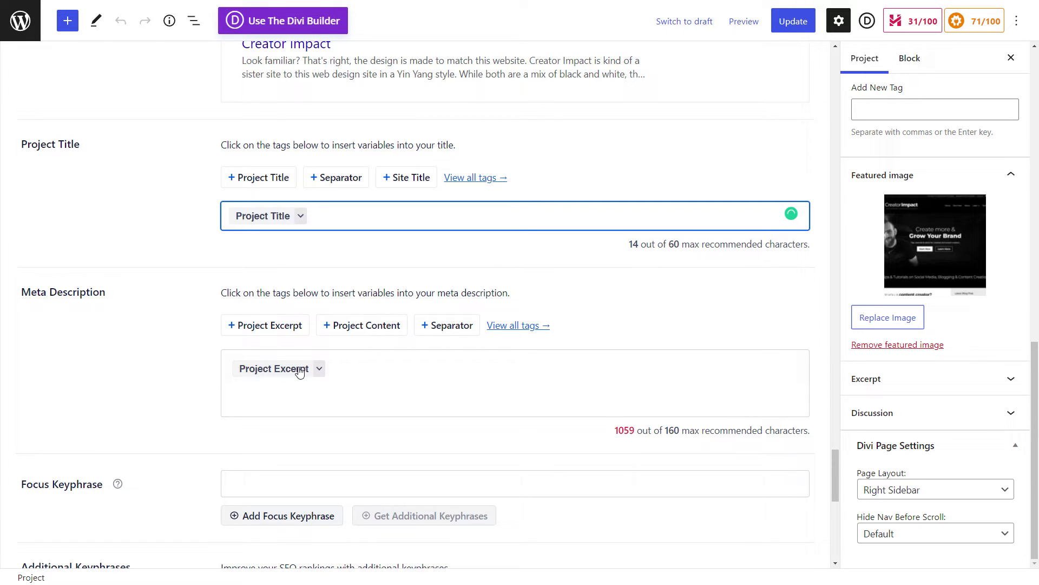
pyautogui.click(347, 376)
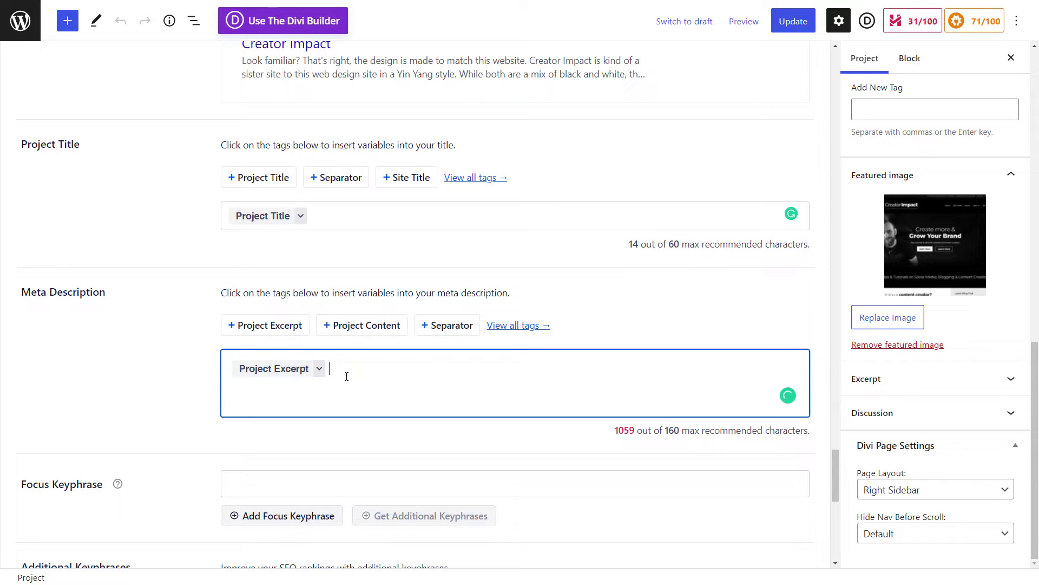
pyautogui.click(333, 217)
pyautogui.click(373, 398)
pyautogui.moveTo(837, 464); pyautogui.dragTo(852, 61)
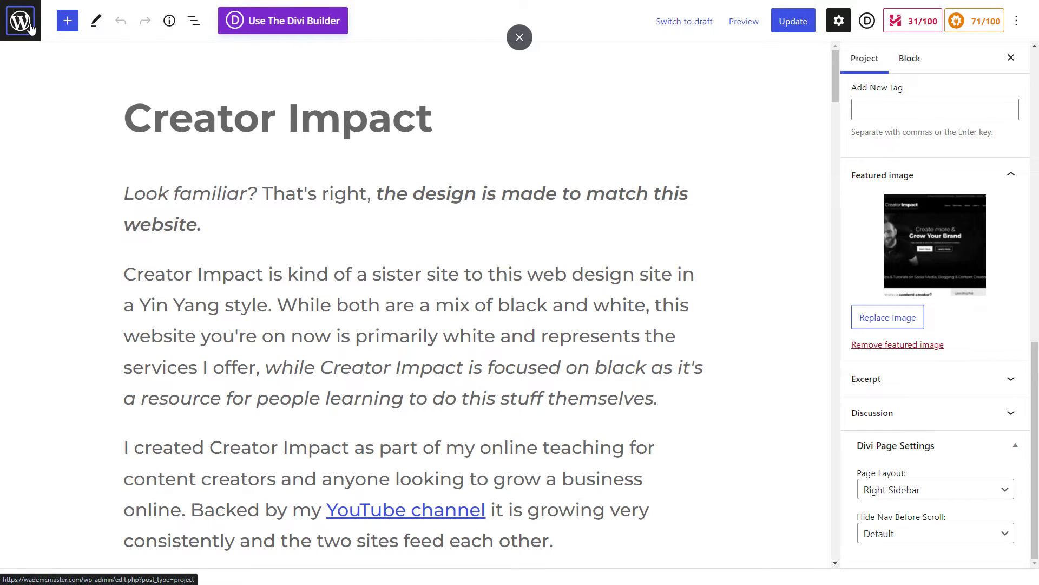
# - Exit the project editor and open All in One SEO Search Appearance
pyautogui.click(31, 29)
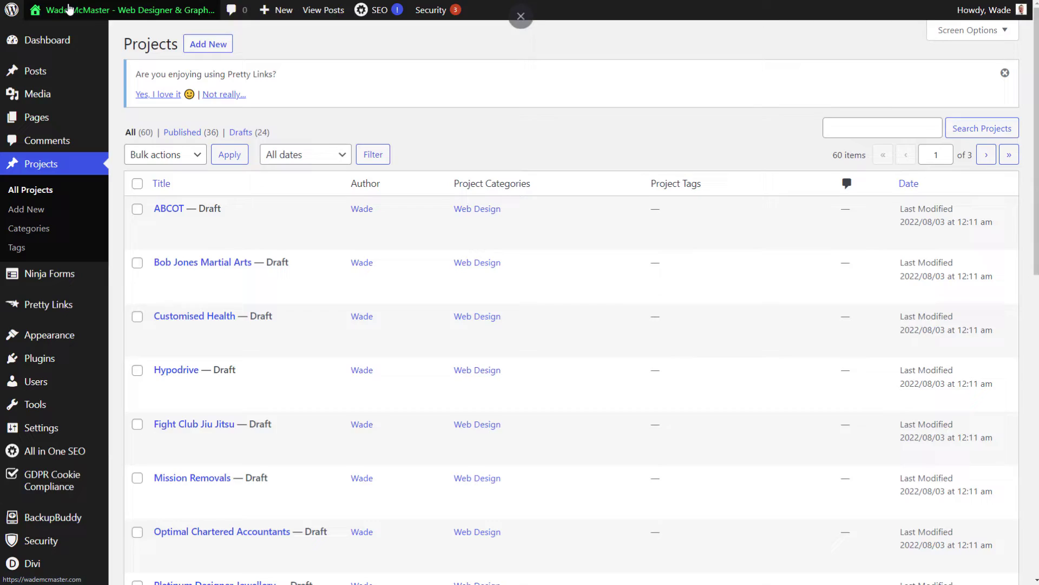
pyautogui.moveTo(38, 452)
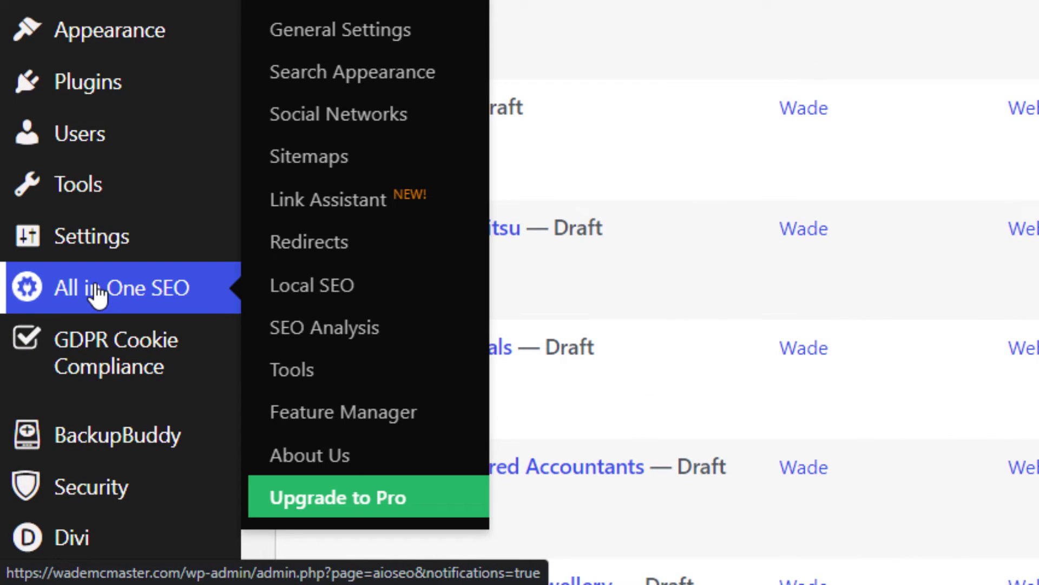
pyautogui.click(367, 82)
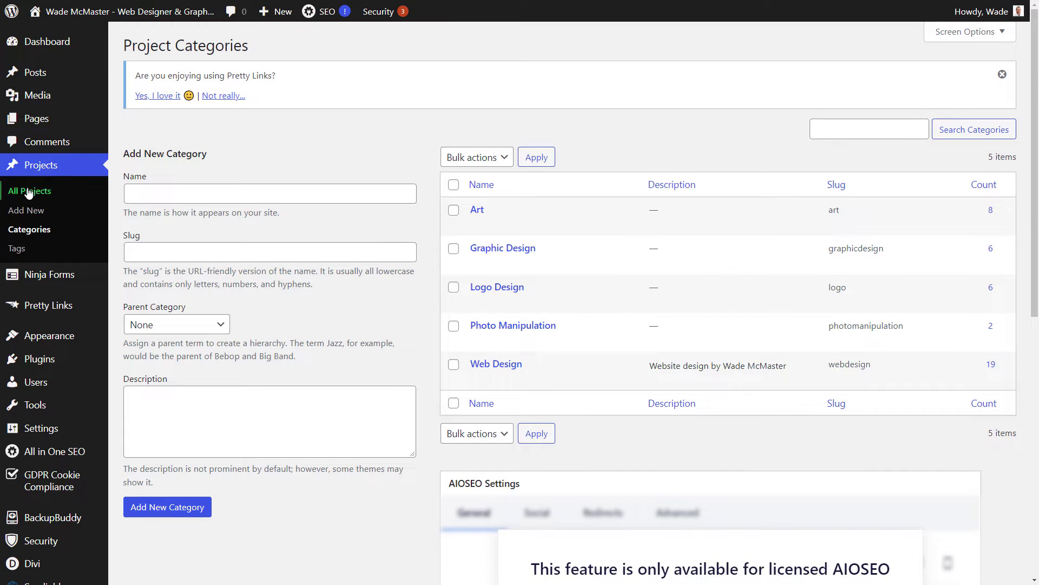
# - Browse to the last page of the All Projects list
pyautogui.click(34, 169)
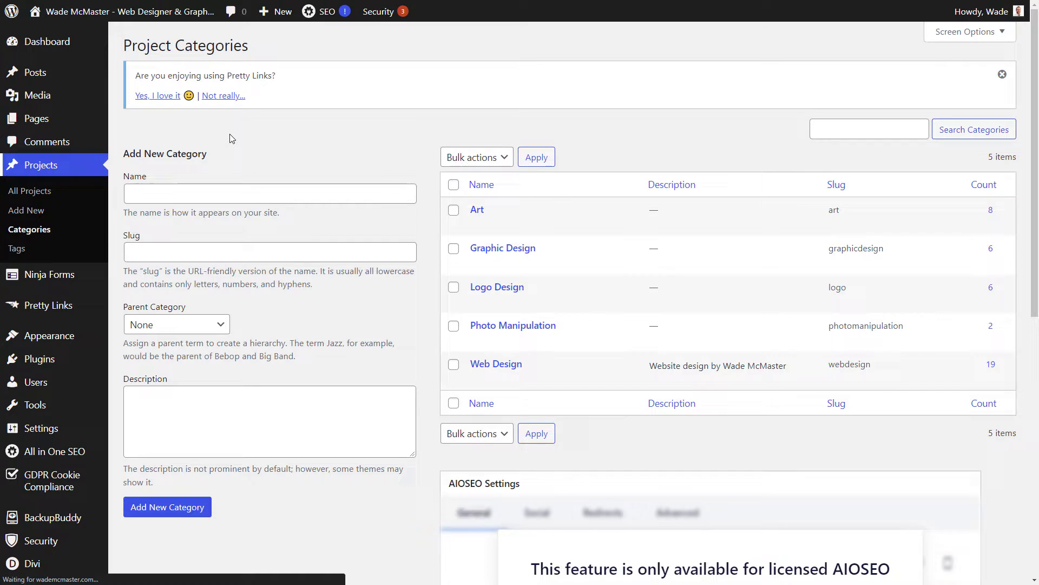
pyautogui.scroll(-12, 476, 395)
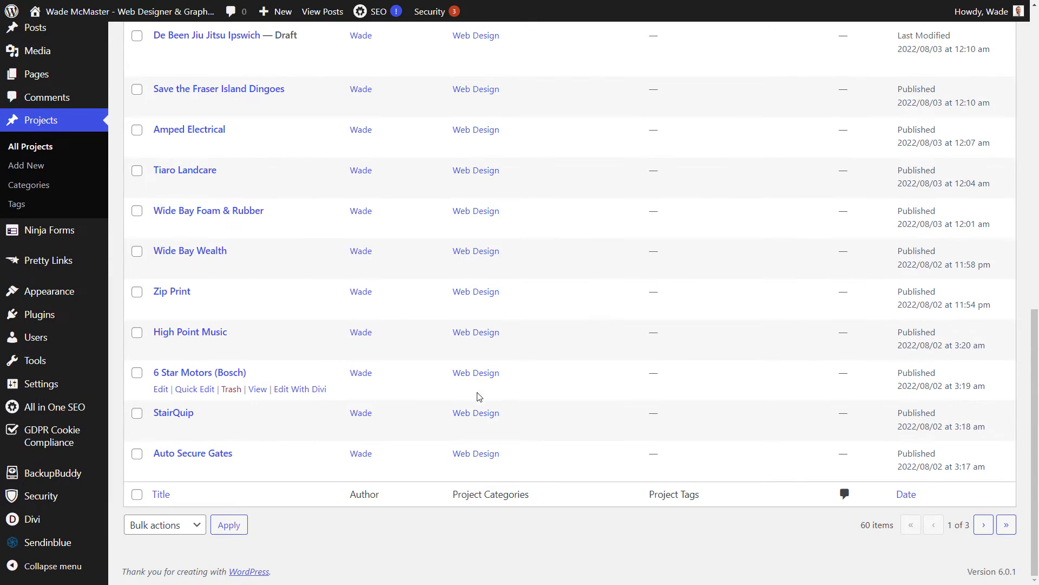
pyautogui.click(1006, 524)
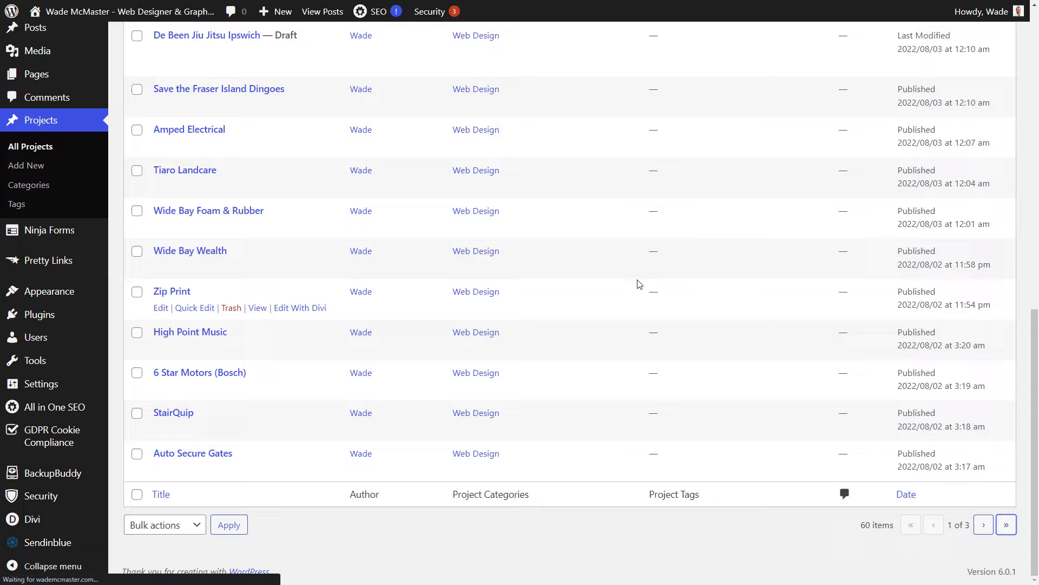
pyautogui.scroll(-2, 476, 417)
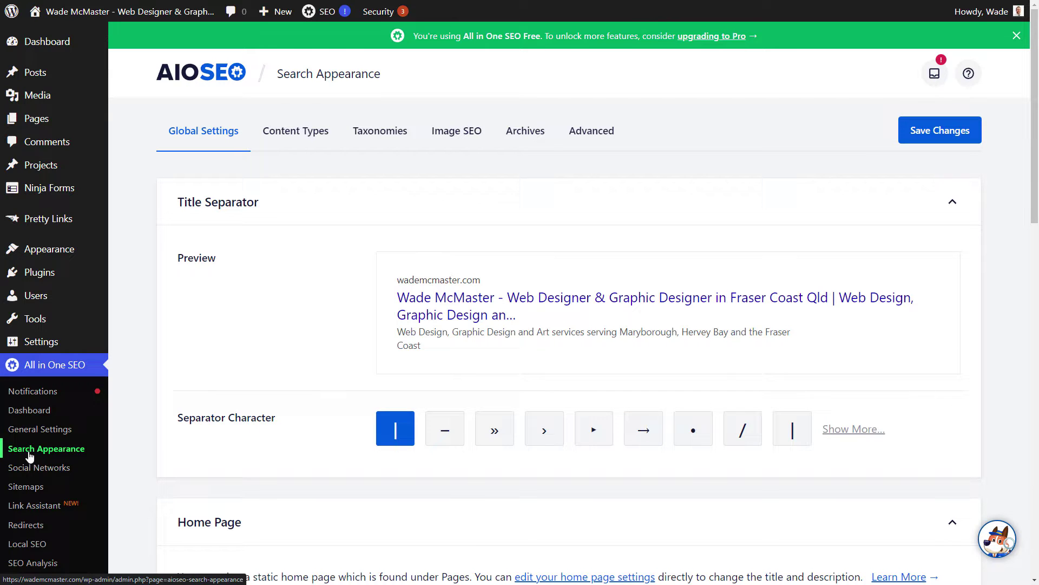
# - Switch to Content Types and scroll to the Projects title and meta description templates
pyautogui.click(295, 148)
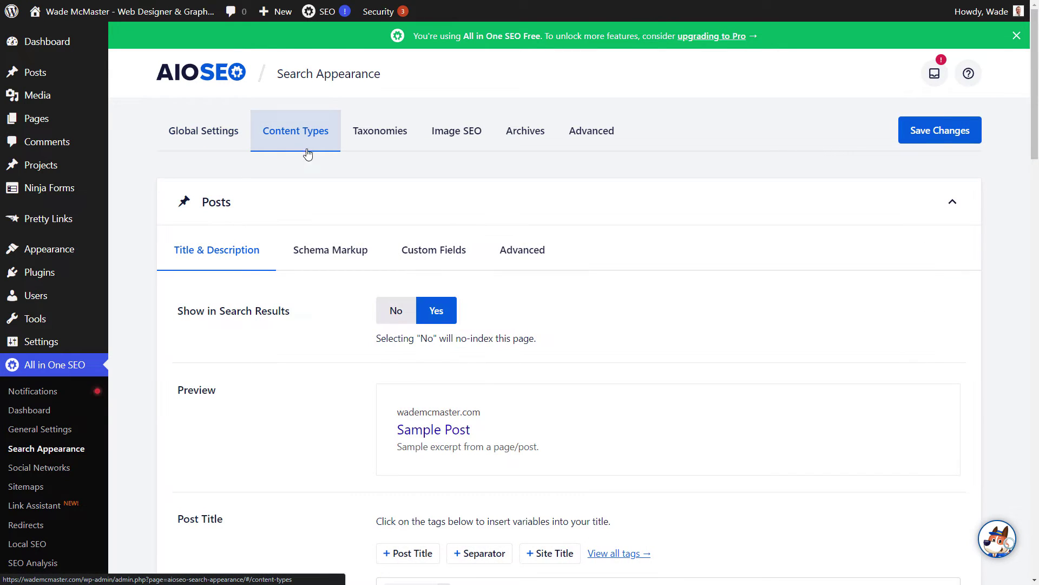
pyautogui.scroll(-2, 1035, 146)
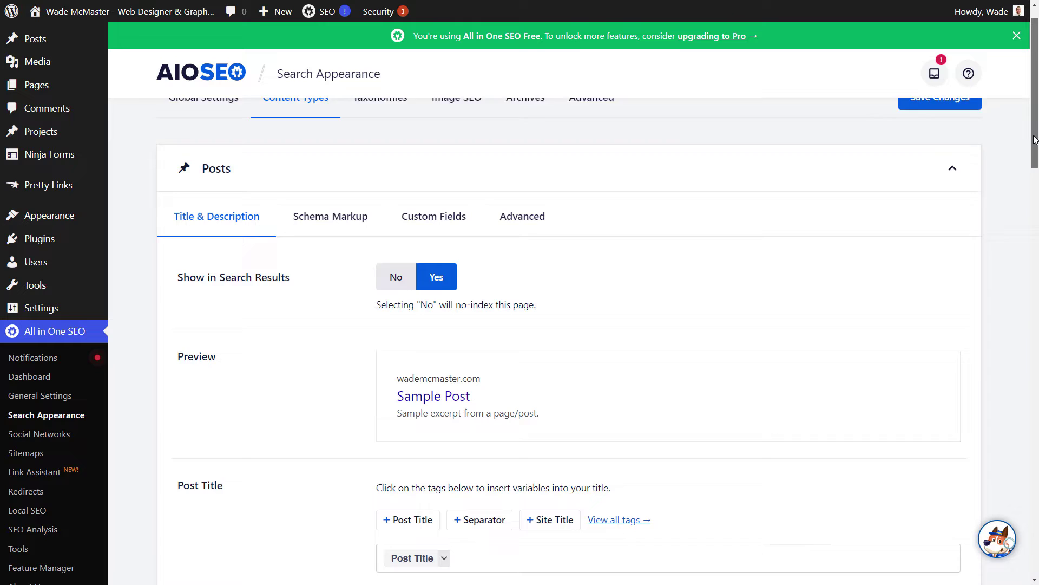
pyautogui.scroll(-10, 1035, 146)
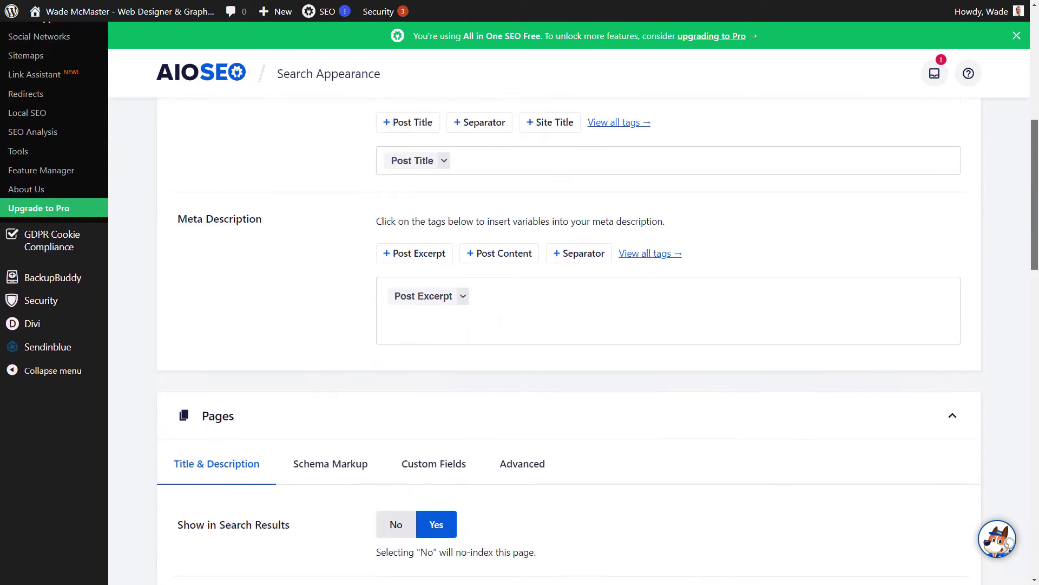
pyautogui.scroll(-5, 1036, 390)
pyautogui.moveTo(1037, 390); pyautogui.dragTo(1027, 437)
pyautogui.scroll(-8, 1026, 436)
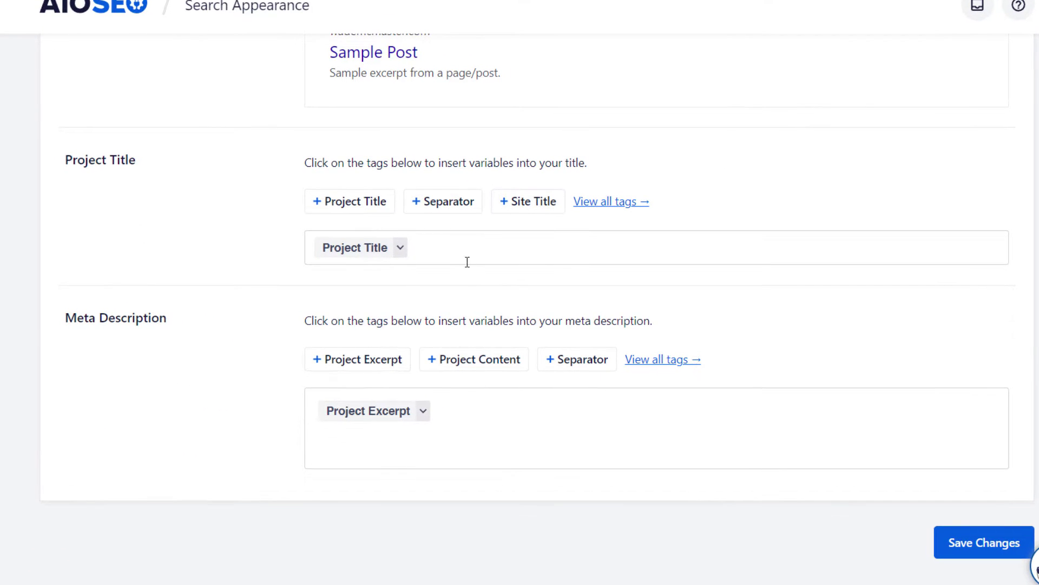
pyautogui.click(445, 431)
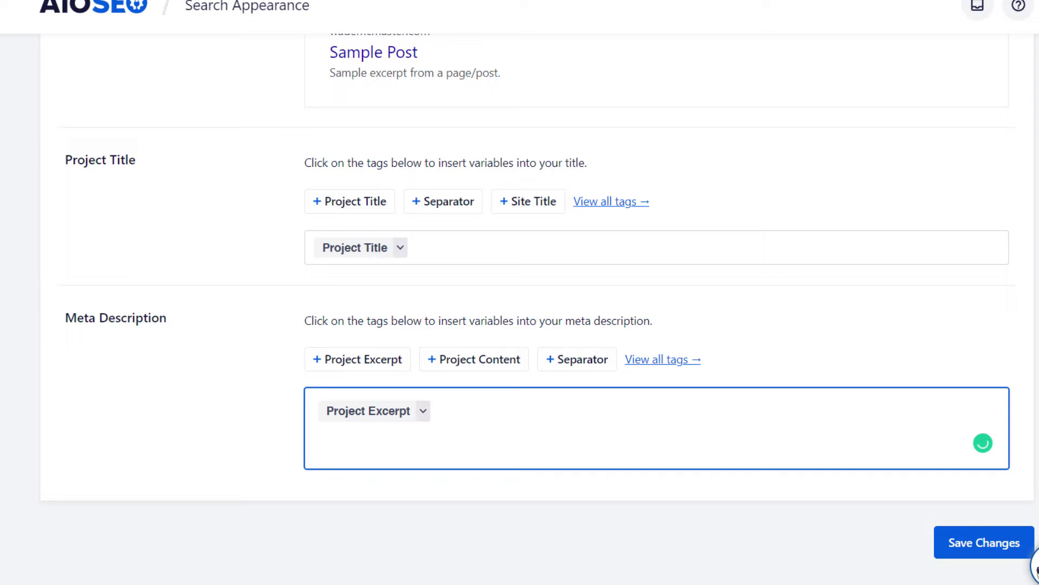
pyautogui.click(450, 327)
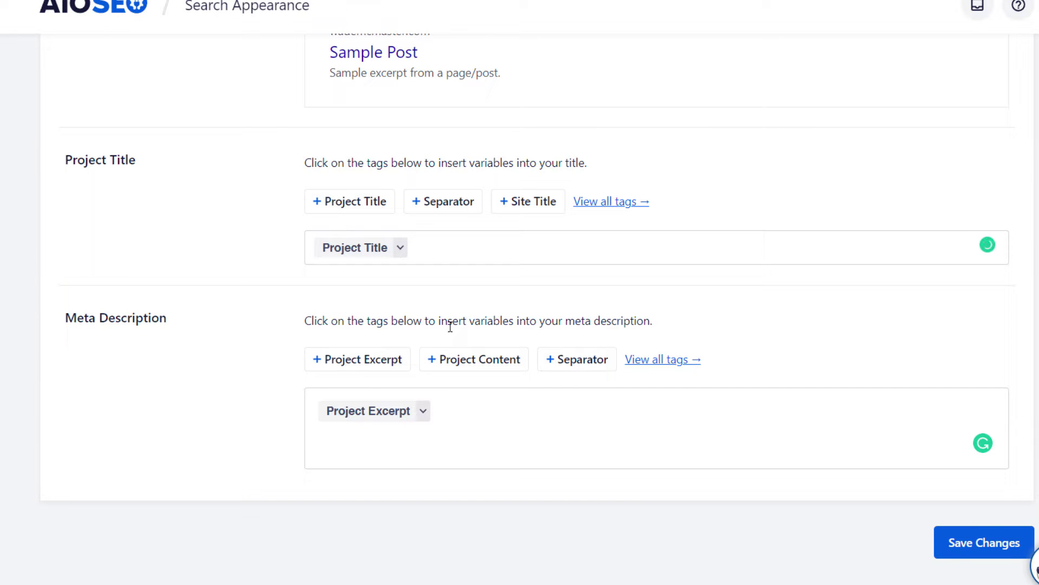
# - Append ' // Web & Graphic Design Portfolio' after the Project Title tag, fixing the typos
pyautogui.click(490, 255)
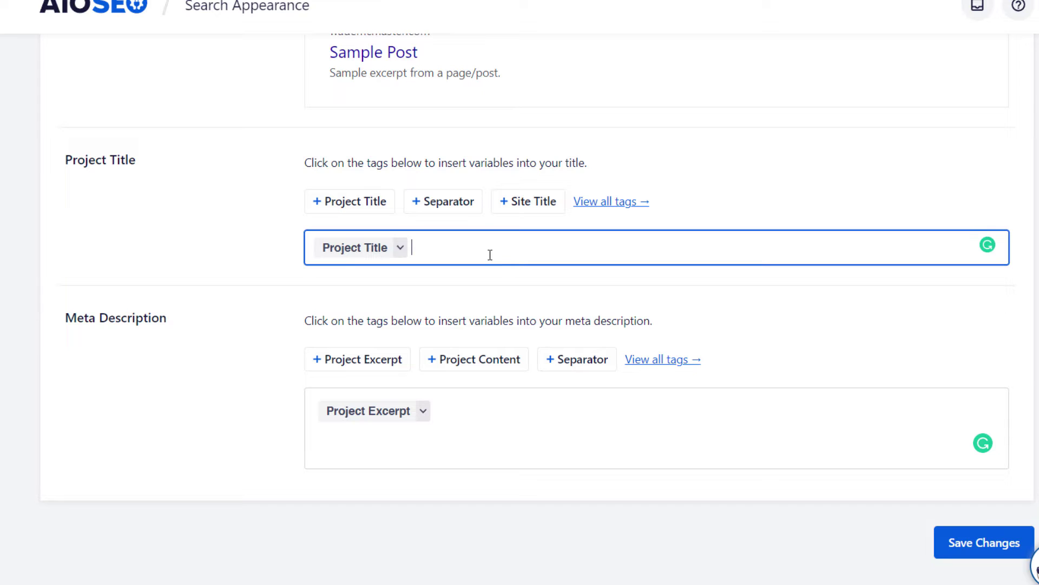
pyautogui.write('/')
pyautogui.write('//')
pyautogui.write(' Website ')
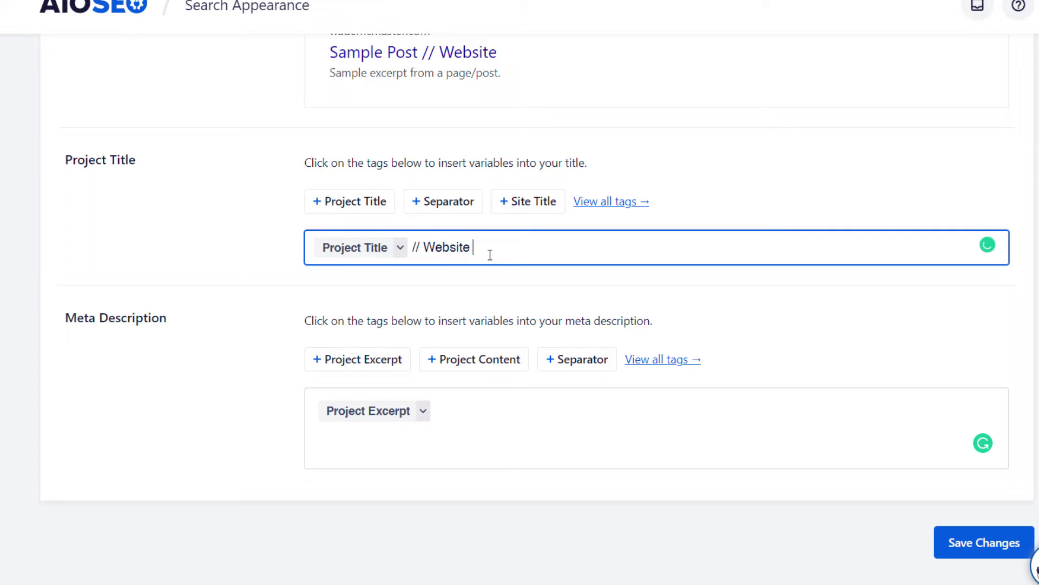
pyautogui.write('7 Grpahic De')
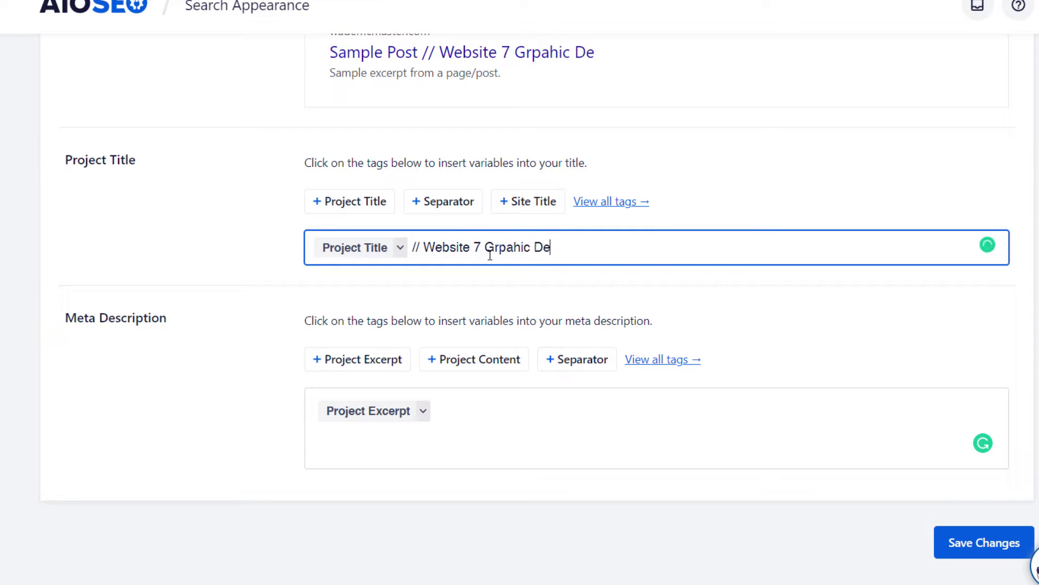
pyautogui.write('sing')
pyautogui.click(478, 247)
pyautogui.press('BackSpace')
pyautogui.write('&')
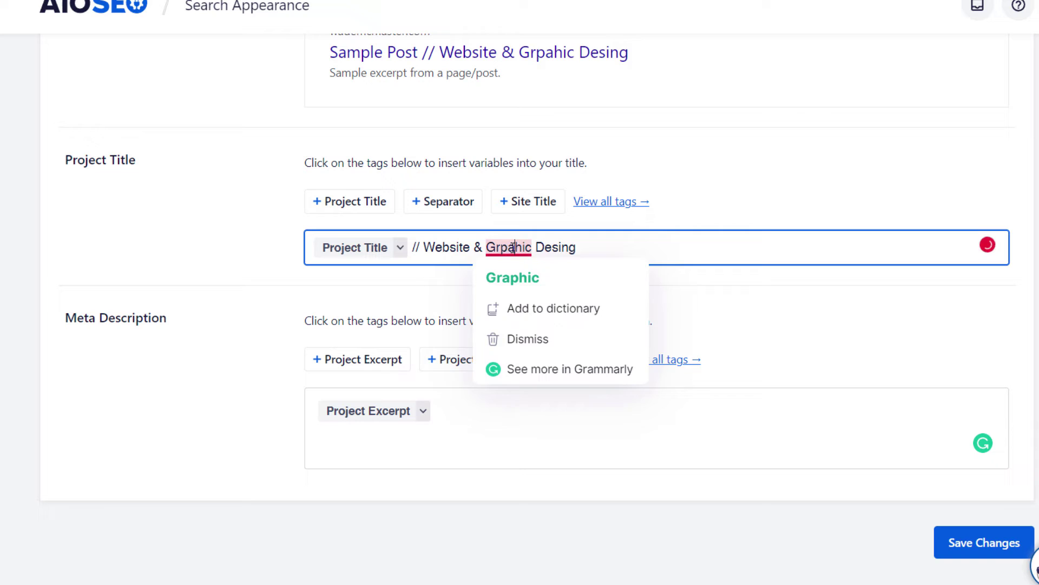
pyautogui.click(528, 279)
pyautogui.click(587, 247)
pyautogui.write('Portfolio')
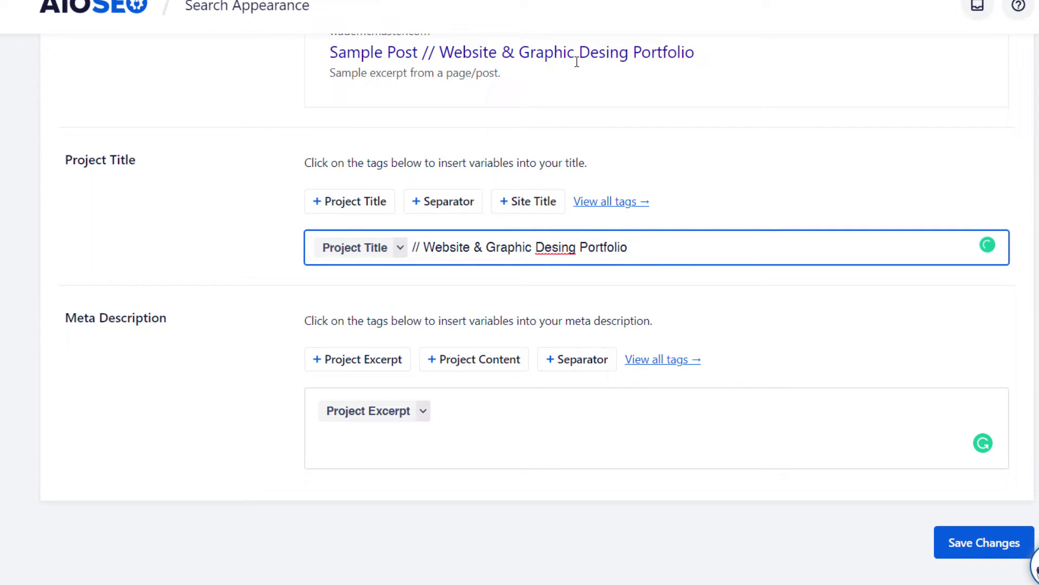
pyautogui.moveTo(562, 247); pyautogui.dragTo(577, 248)
pyautogui.write('gn')
pyautogui.moveTo(470, 248); pyautogui.dragTo(450, 247)
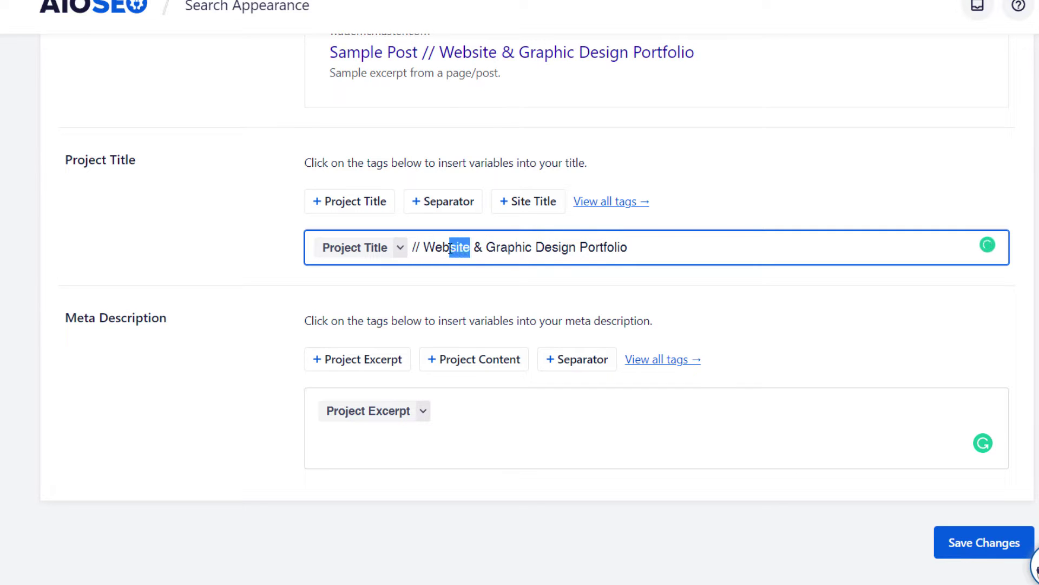
pyautogui.press('BackSpace')
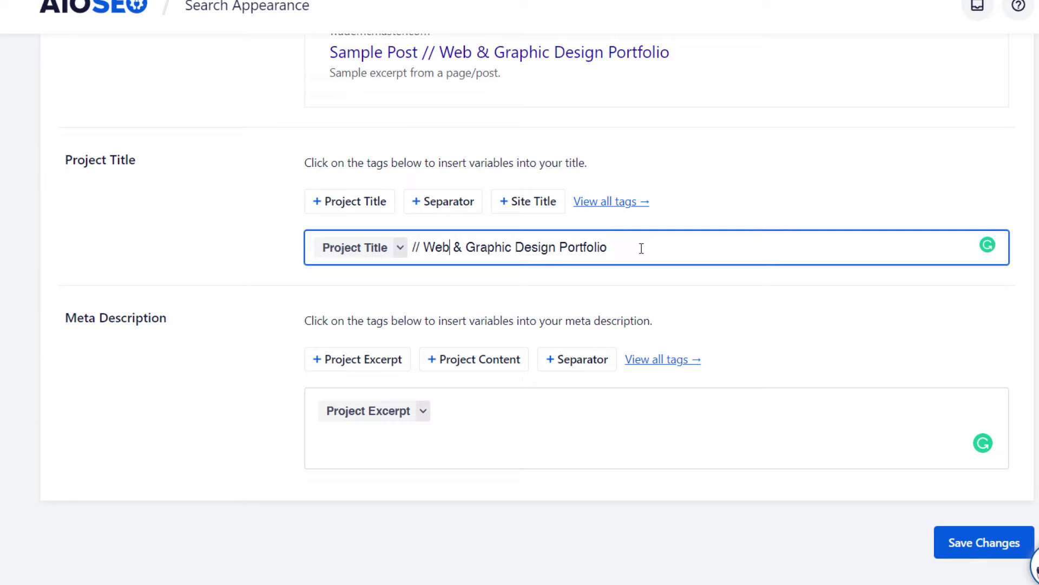
# - Replace the old portfolio wording with the Category Title tag followed by 'Portfolio Entry'
pyautogui.moveTo(638, 248); pyautogui.dragTo(426, 259)
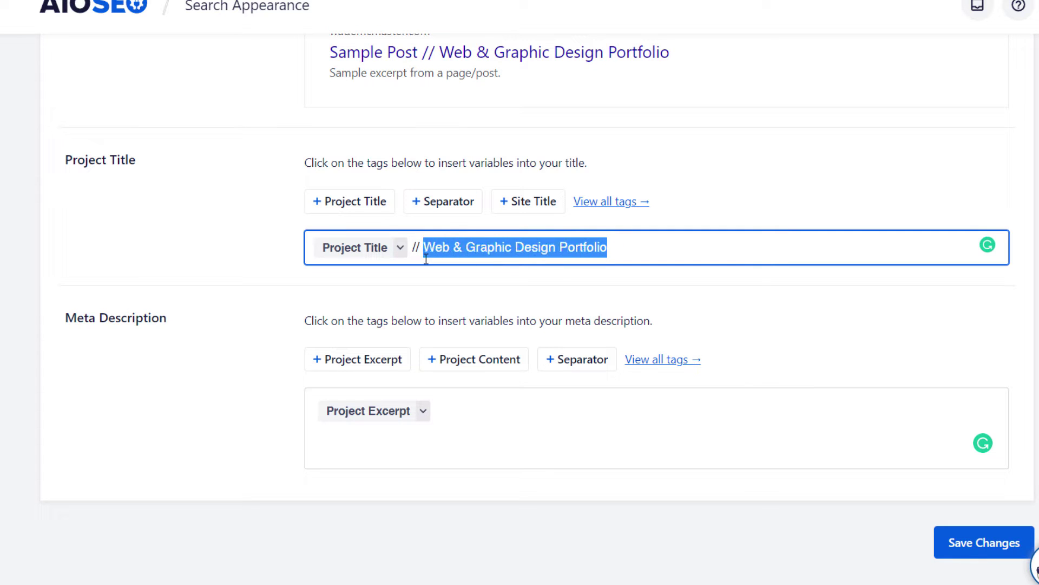
pyautogui.press('BackSpace')
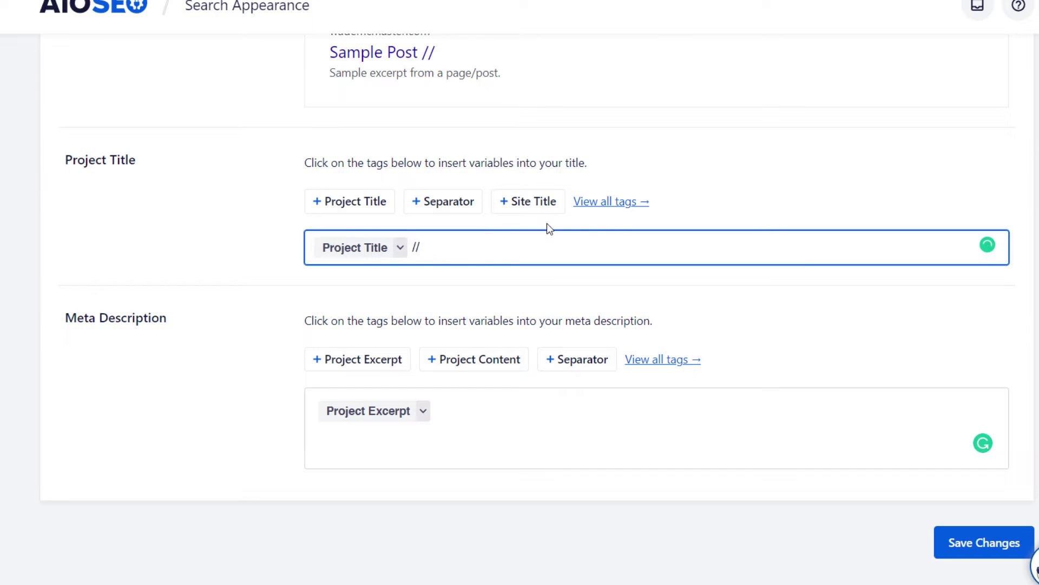
pyautogui.write('#')
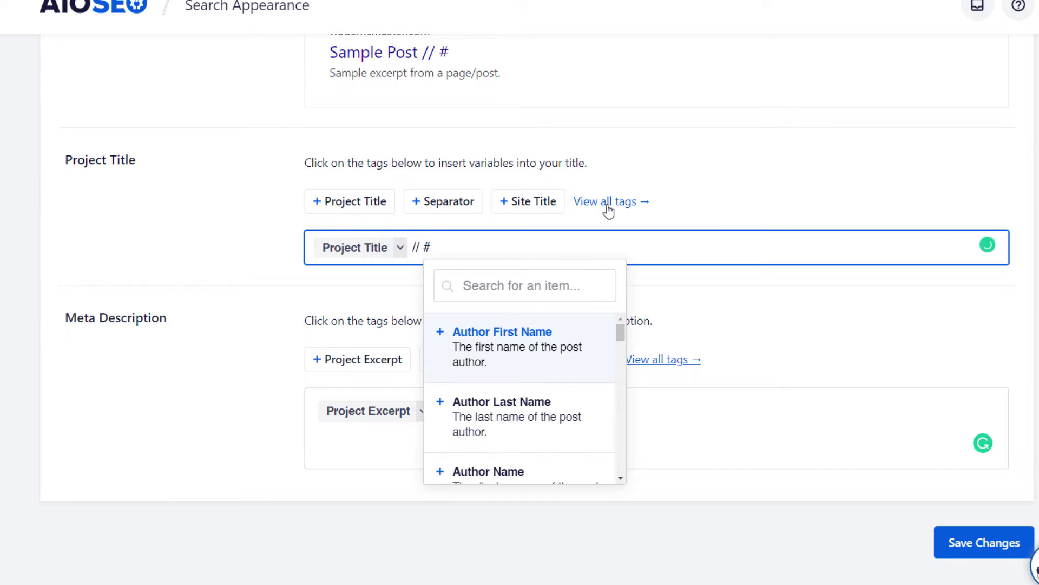
pyautogui.moveTo(622, 336); pyautogui.dragTo(623, 353)
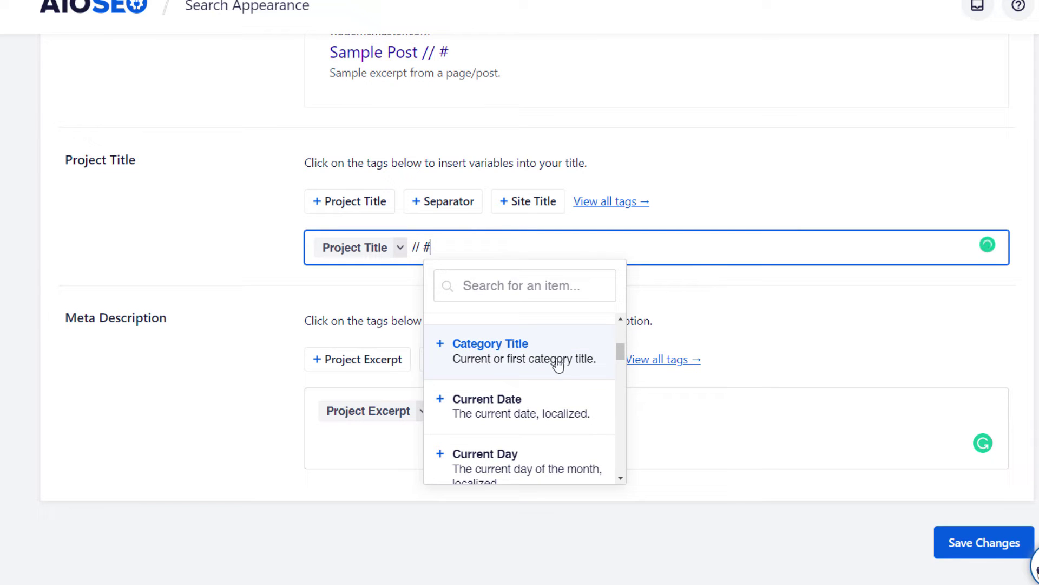
pyautogui.moveTo(620, 353); pyautogui.dragTo(622, 416)
pyautogui.click(568, 285)
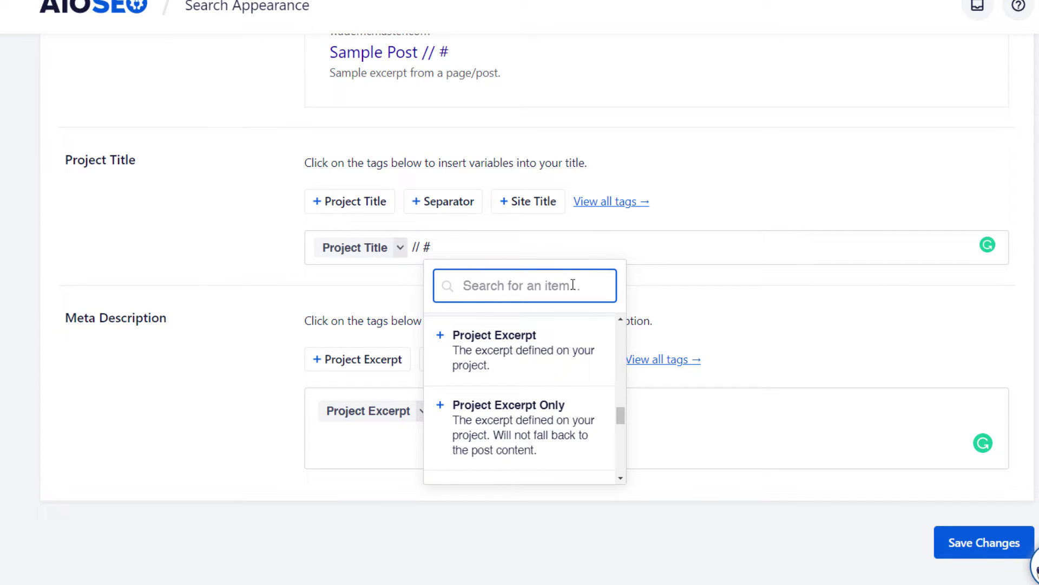
pyautogui.write('categoryu')
pyautogui.press('BackSpace')
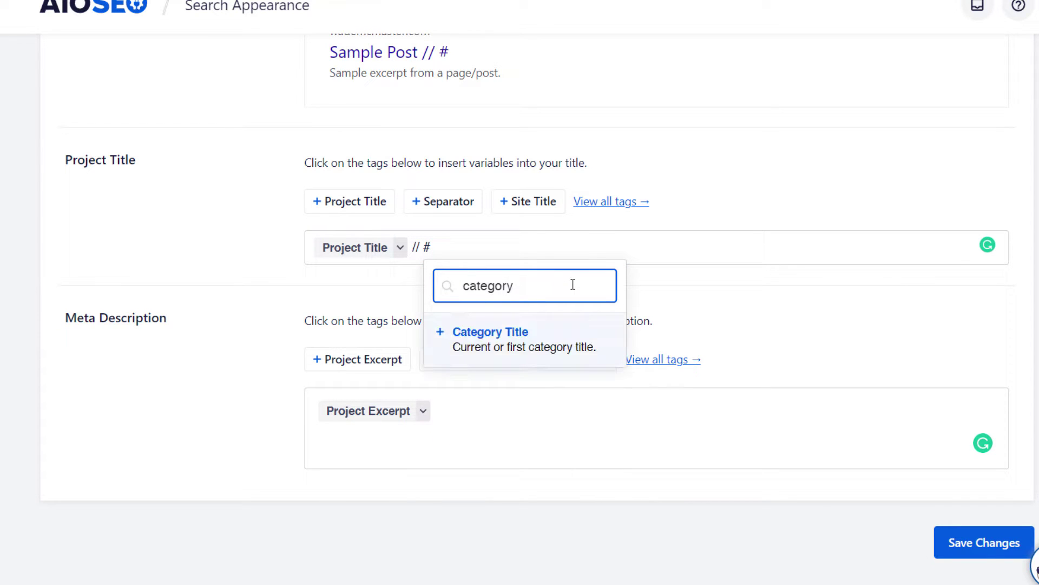
pyautogui.click(499, 347)
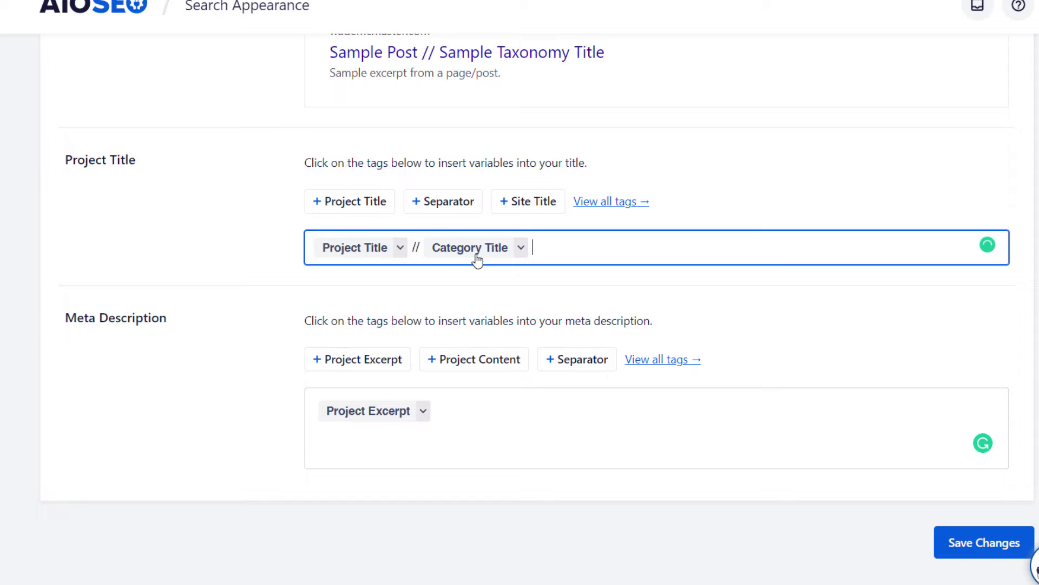
pyautogui.write('Portfolio Entry')
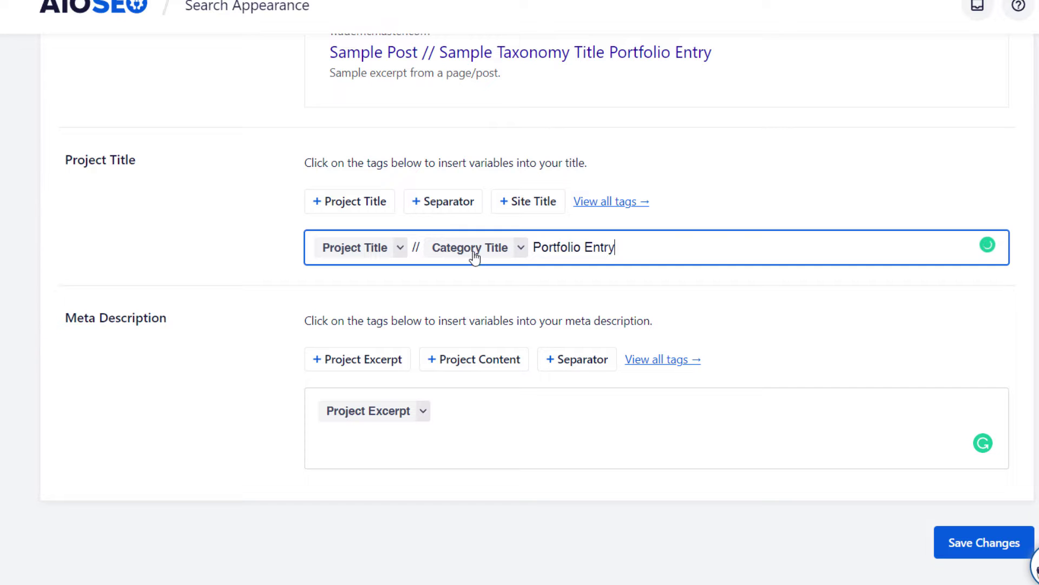
pyautogui.scroll(2, 477, 260)
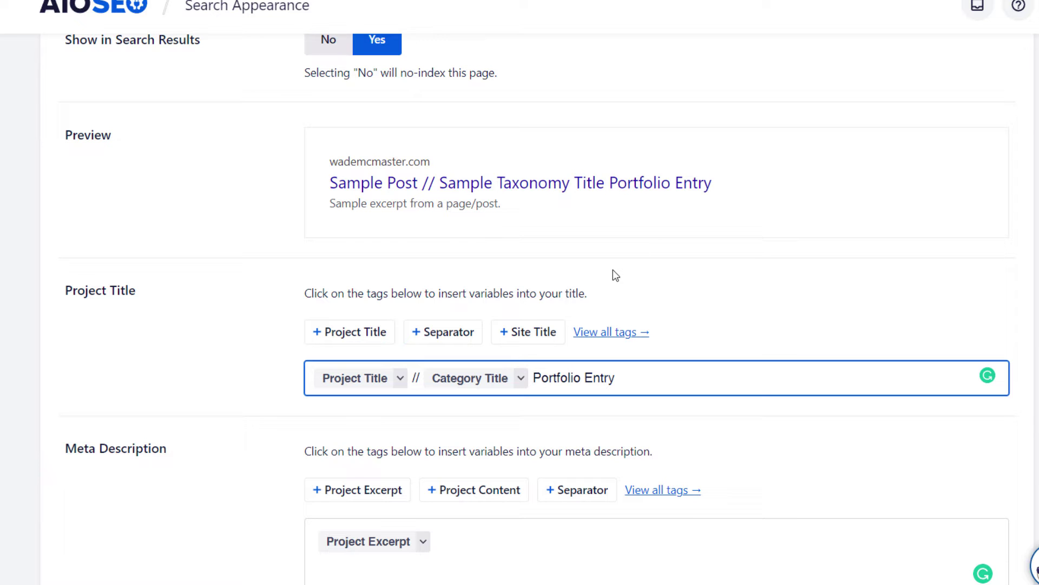
pyautogui.scroll(-2, 598, 213)
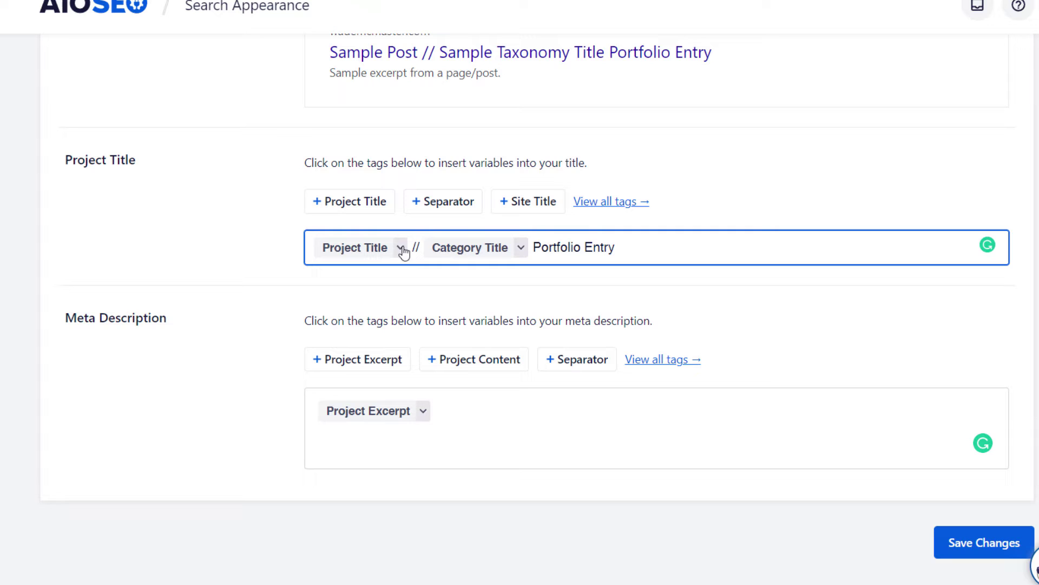
# - Replace Project Excerpt with 'Have a look at this [Category Title] portfolio piece for [Project Title]'
pyautogui.click(480, 439)
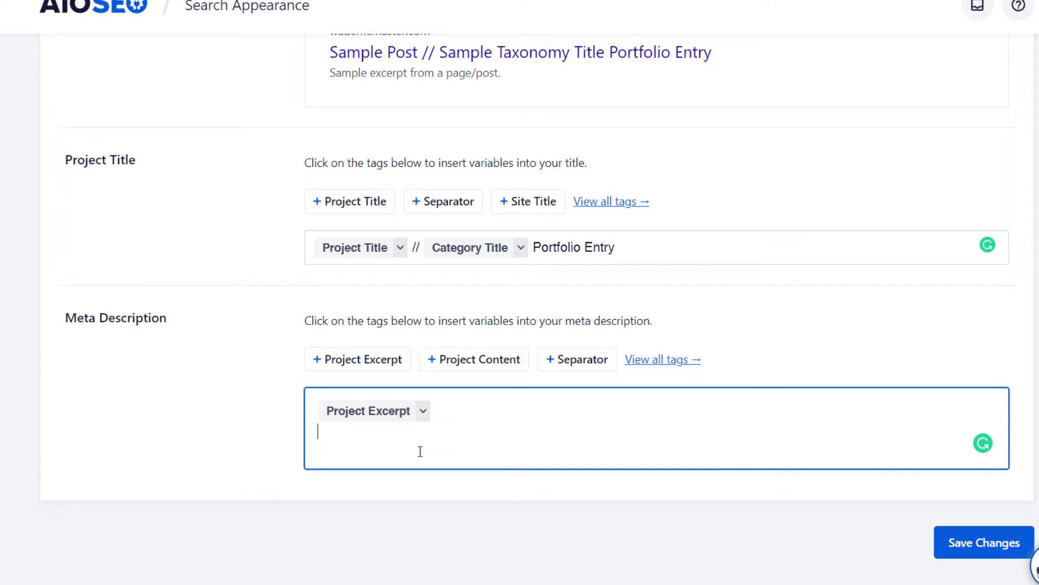
pyautogui.press('BackSpace')
pyautogui.press('BackSpace')
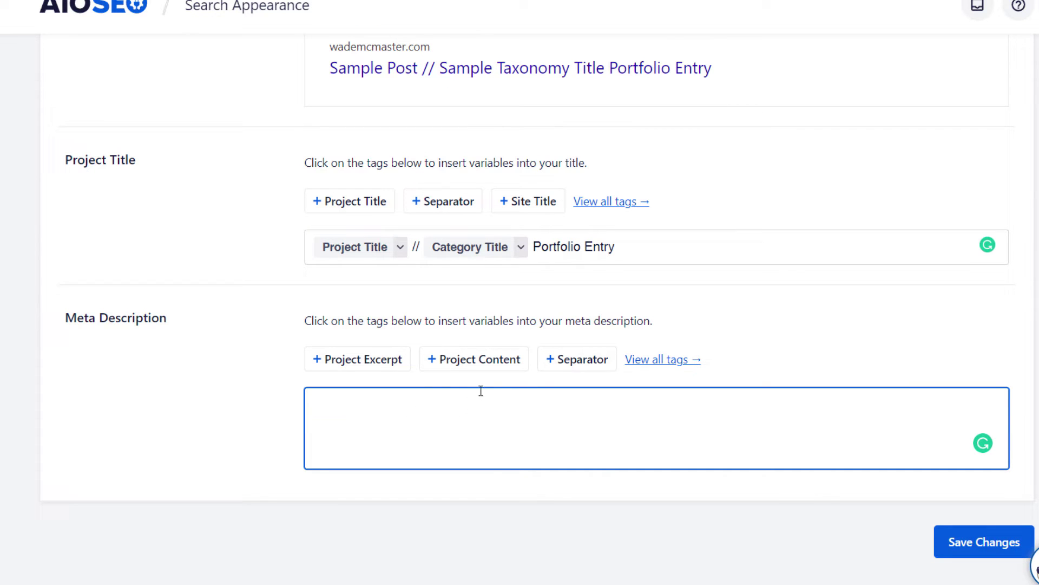
pyautogui.write('Have a ')
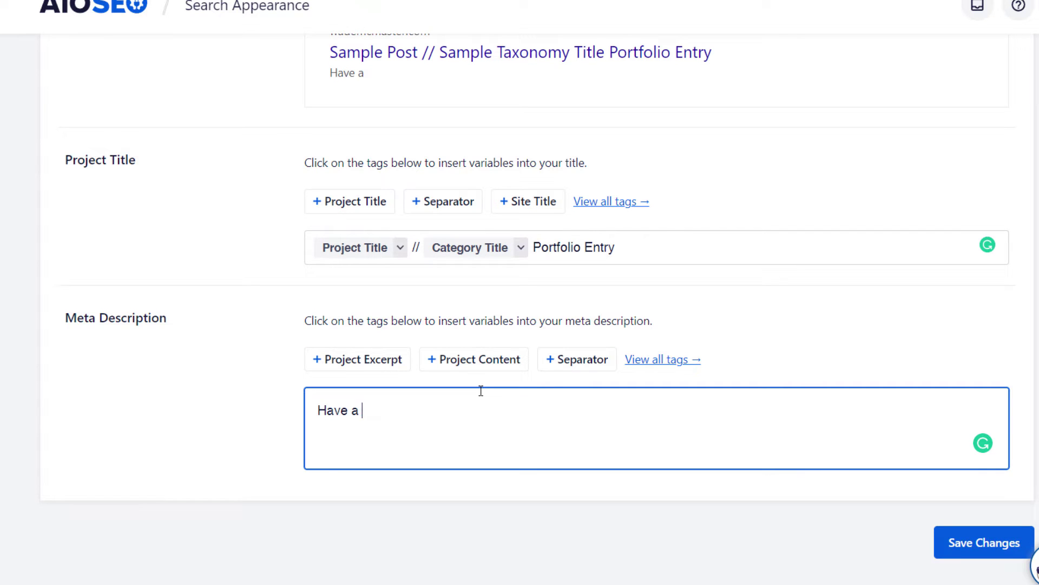
pyautogui.write('look at this #')
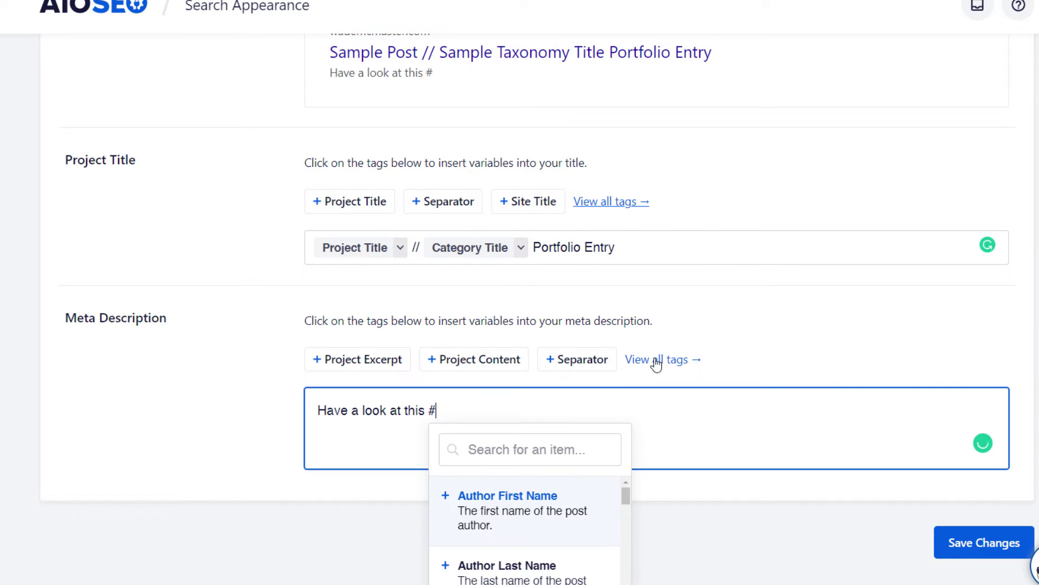
pyautogui.click(523, 447)
pyautogui.write('categoryu')
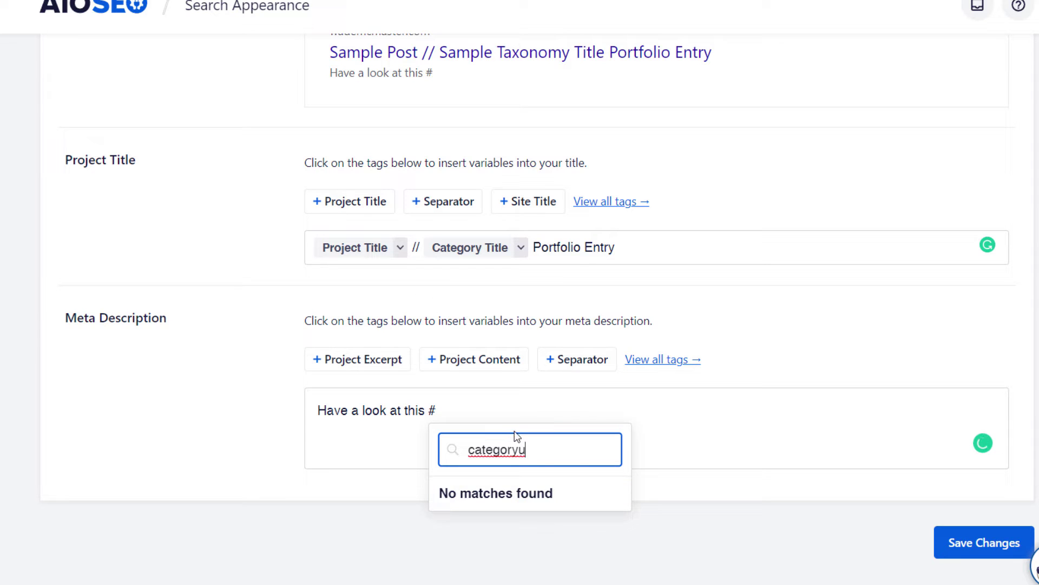
pyautogui.press('BackSpace')
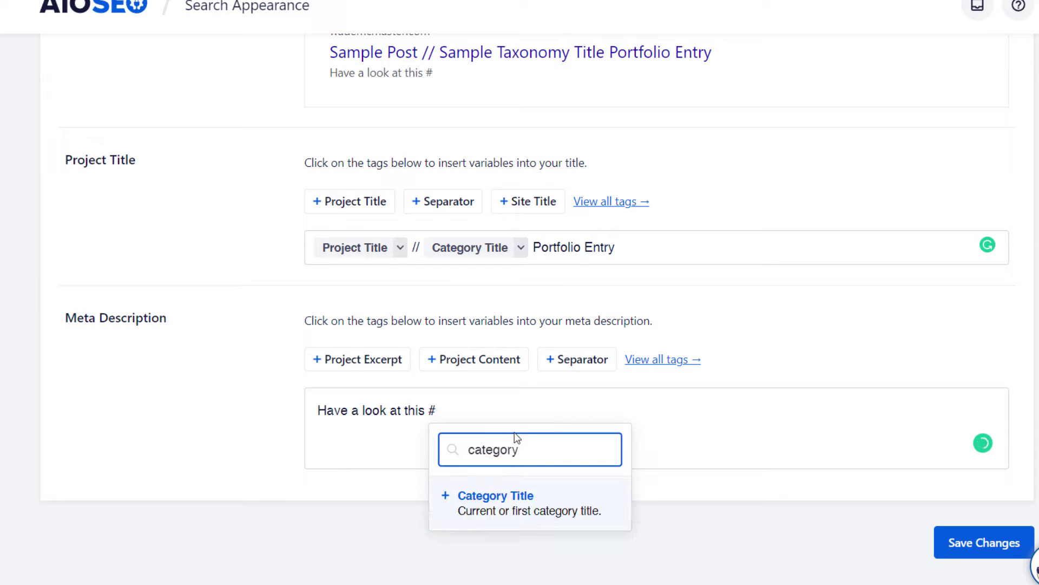
pyautogui.click(503, 510)
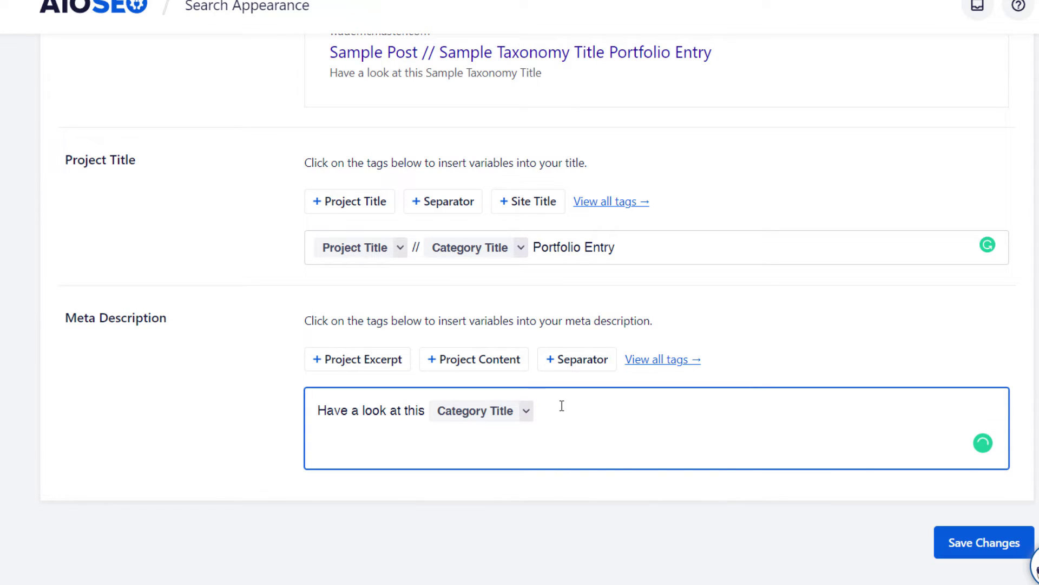
pyautogui.write('portfolio piece fo')
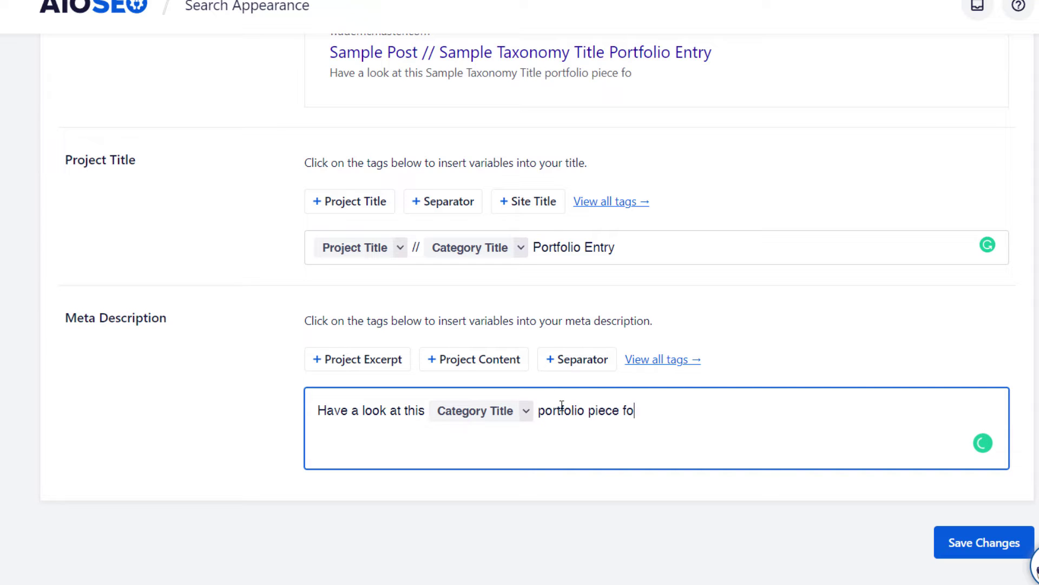
pyautogui.write('r #')
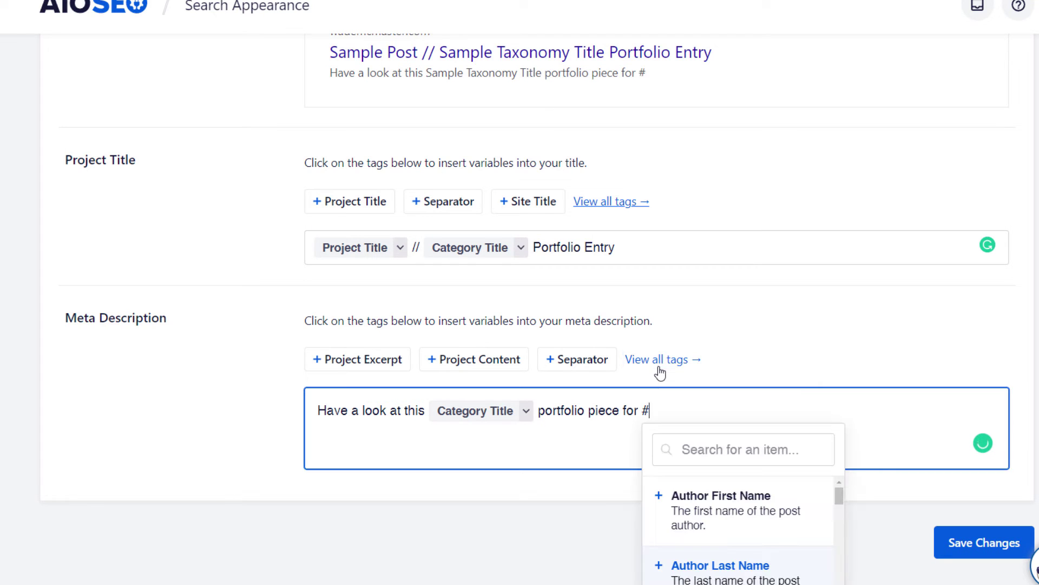
pyautogui.click(686, 449)
pyautogui.write('project ti')
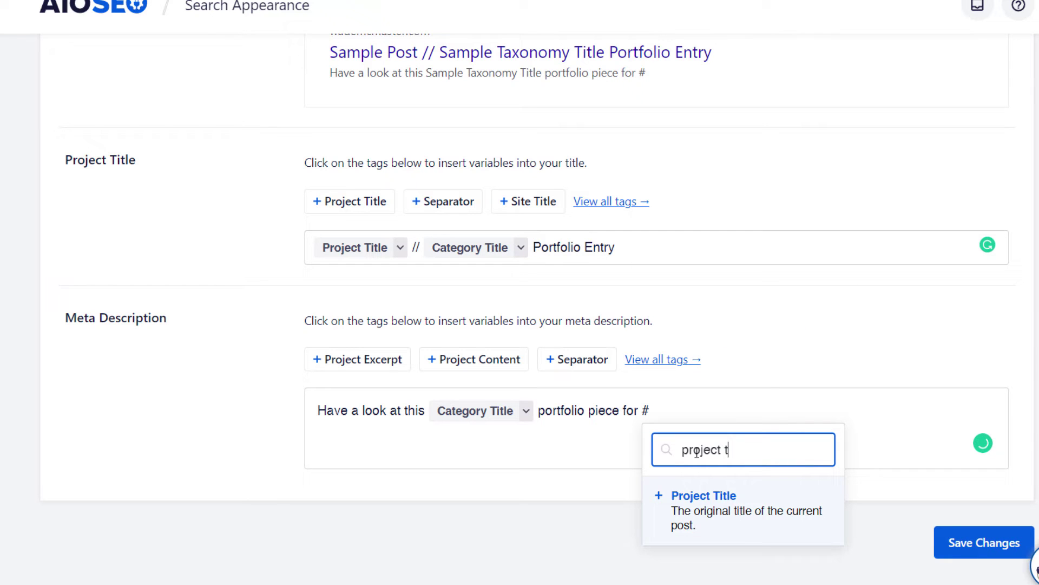
pyautogui.click(718, 521)
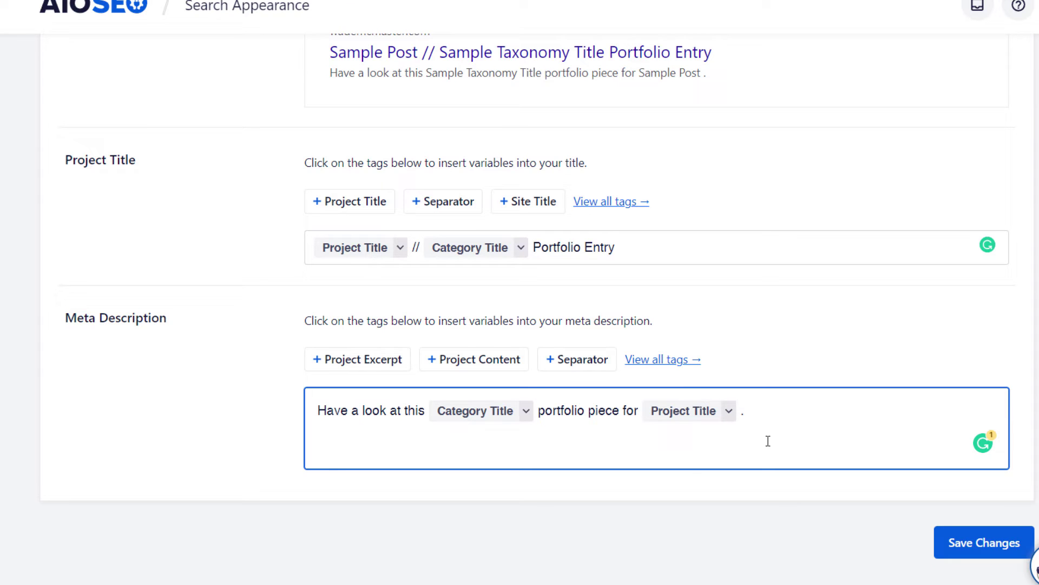
# - Add the closing sentence 'We are [Category Title] specialists!'
pyautogui.write('We are ')
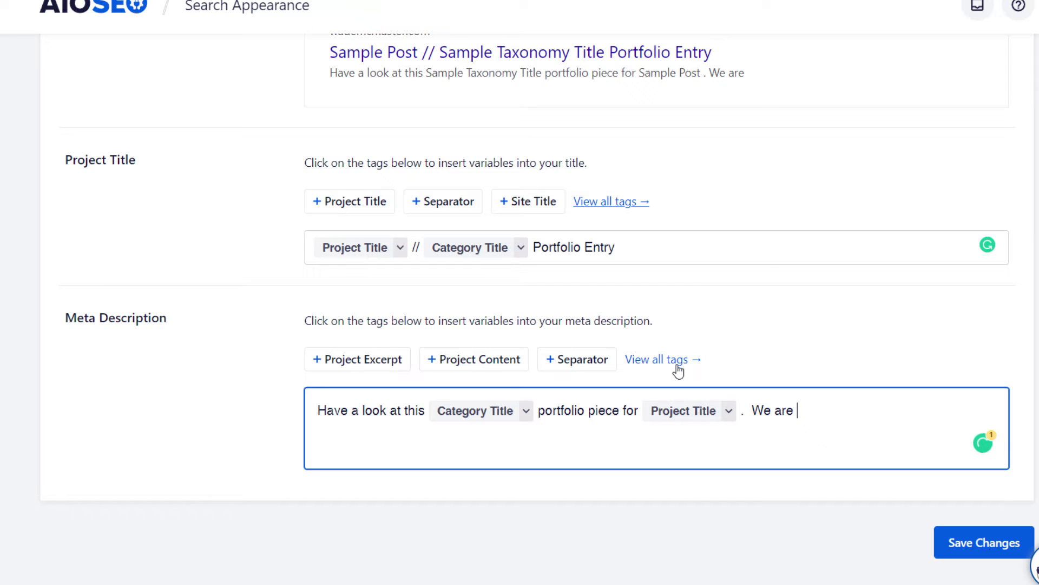
pyautogui.write('#')
pyautogui.click(877, 452)
pyautogui.write('catego')
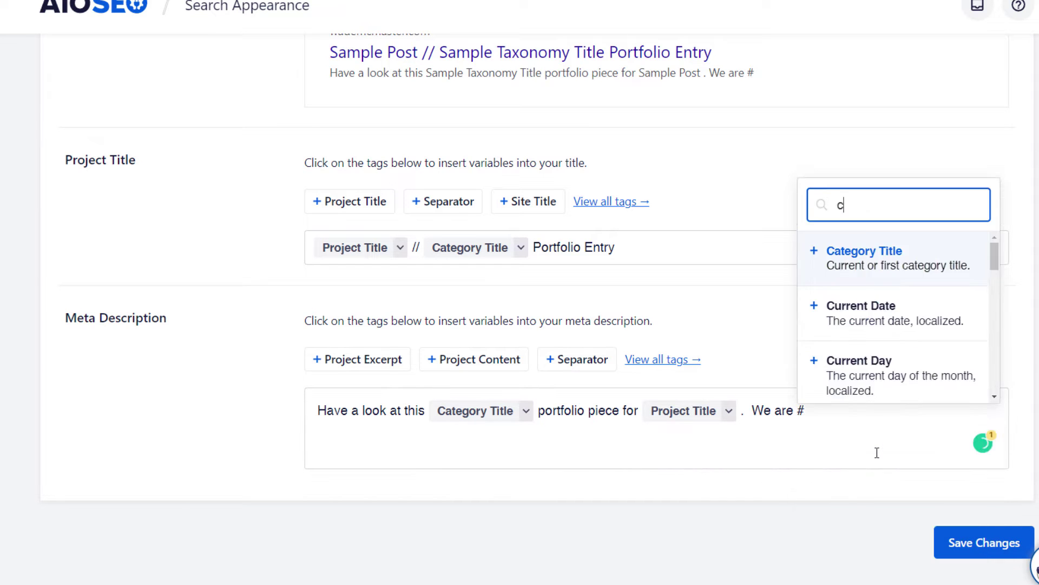
pyautogui.click(854, 497)
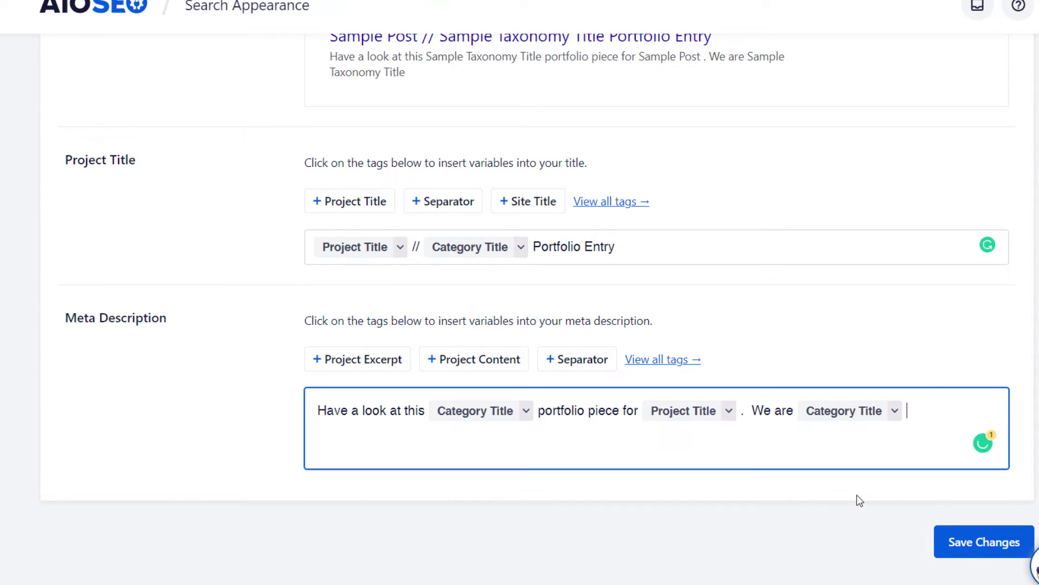
pyautogui.write('specialists')
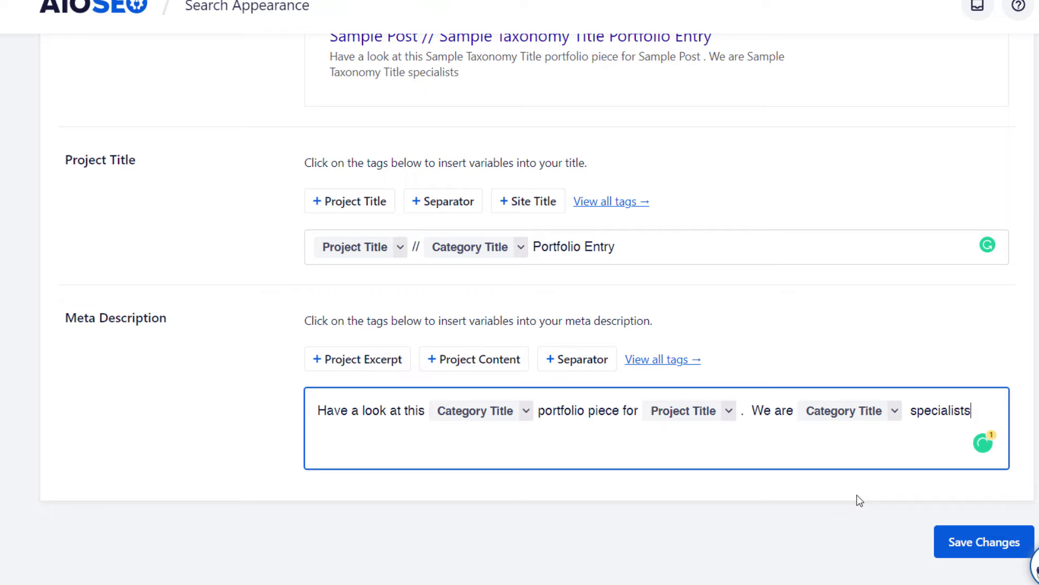
pyautogui.write(' based int he')
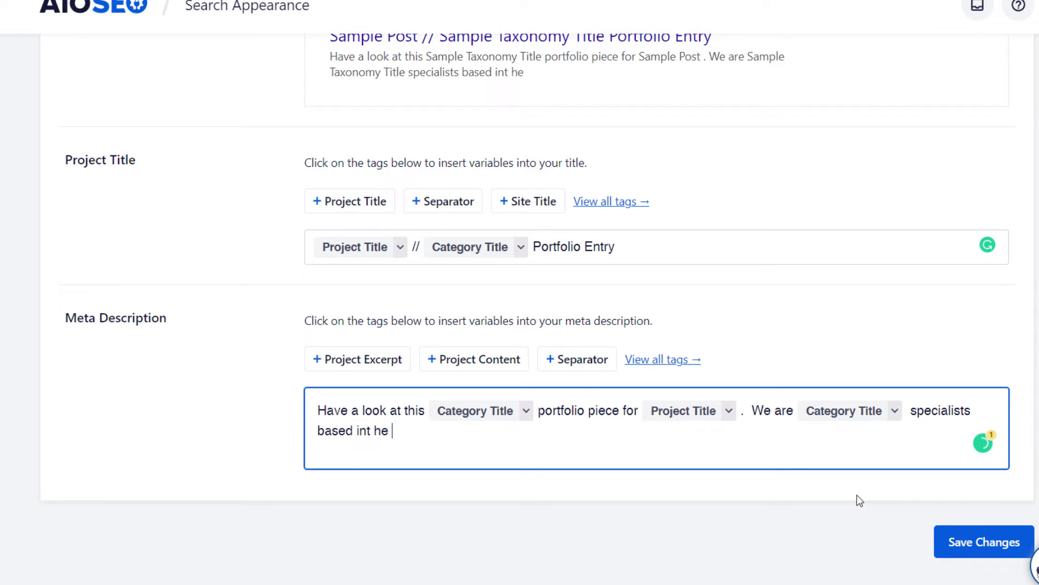
pyautogui.press('BackSpace')
pyautogui.press('BackSpace')
pyautogui.press('BackSpace')
pyautogui.press('BackSpace')
pyautogui.press('BackSpace')
pyautogui.press('BackSpace')
pyautogui.press('BackSpace')
pyautogui.press('BackSpace')
pyautogui.press('BackSpace')
pyautogui.press('BackSpace')
pyautogui.press('BackSpace')
pyautogui.press('BackSpace')
pyautogui.press('BackSpace')
pyautogui.press('BackSpace')
pyautogui.press('BackSpace')
pyautogui.press('BackSpace')
pyautogui.press('BackSpace')
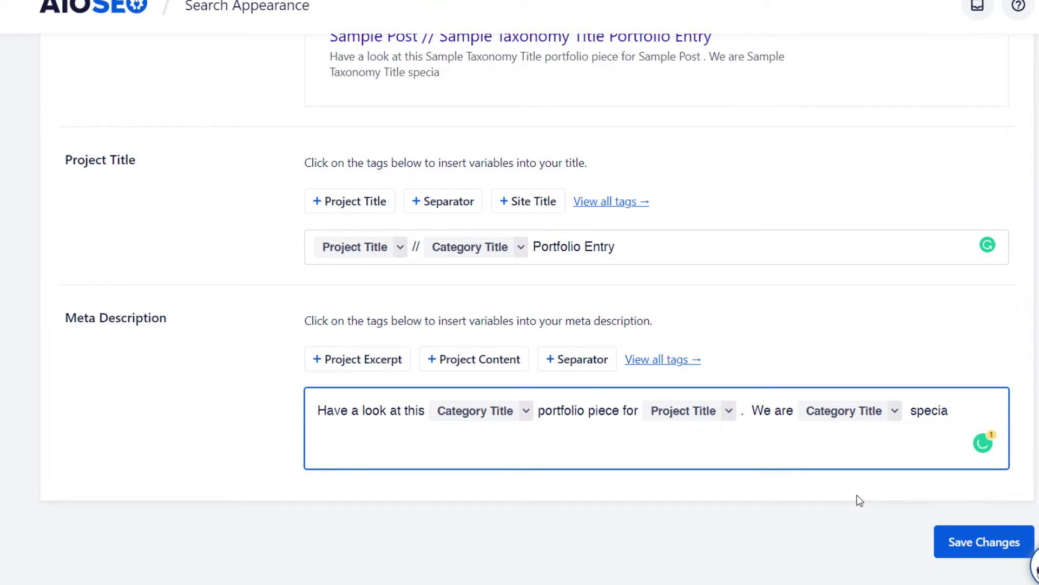
pyautogui.write('lists!')
pyautogui.scroll(10, 334, 261)
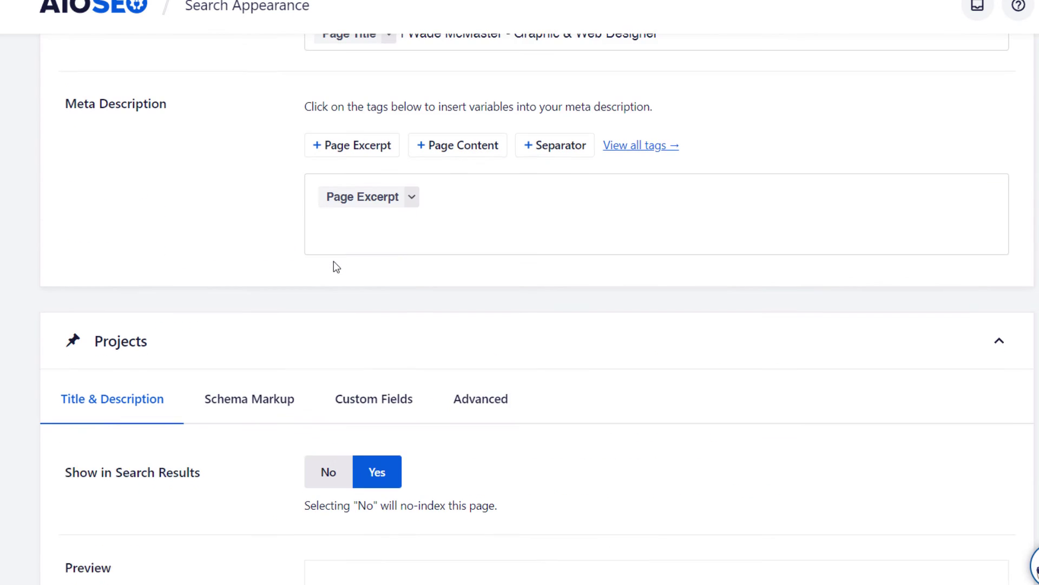
pyautogui.scroll(-10, 373, 293)
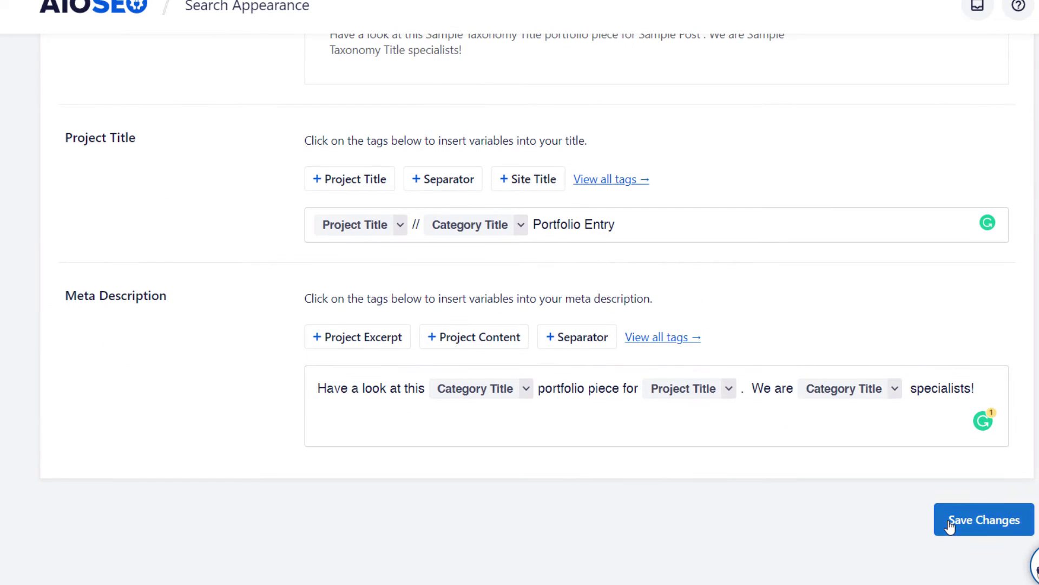
pyautogui.click(950, 525)
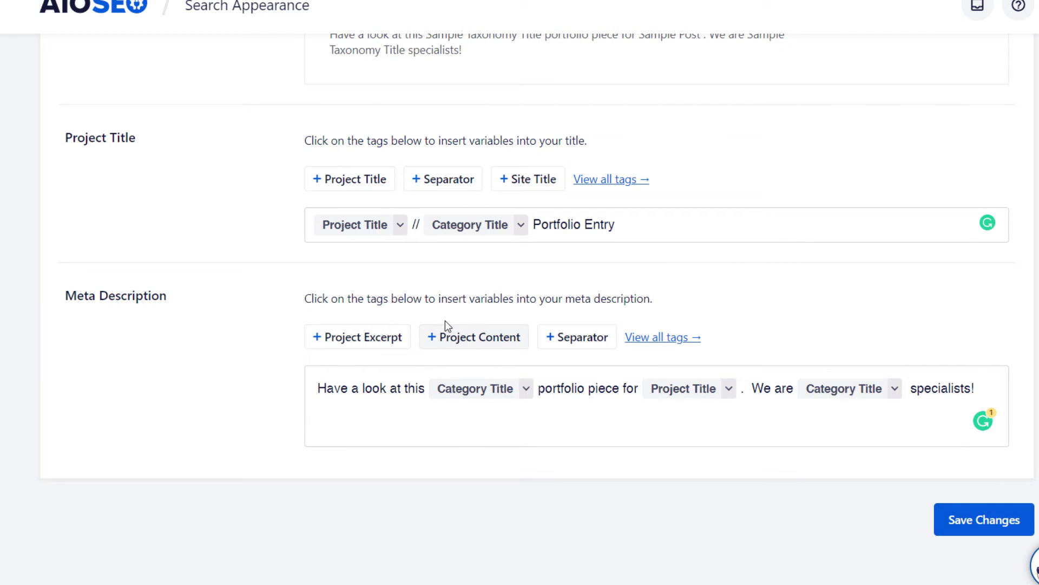
pyautogui.scroll(8, 445, 330)
pyautogui.scroll(12, 445, 329)
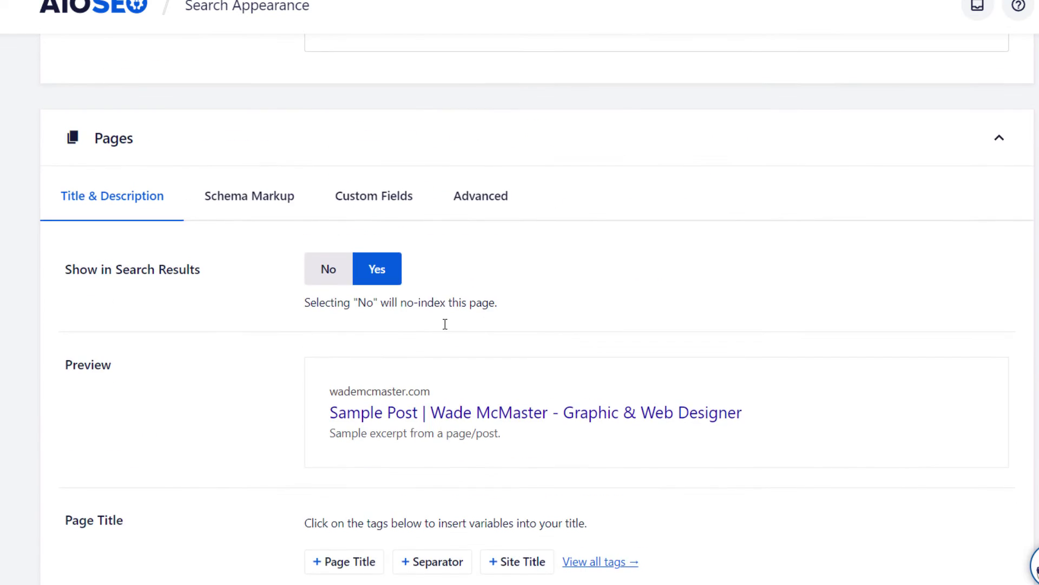
pyautogui.scroll(5, 426, 343)
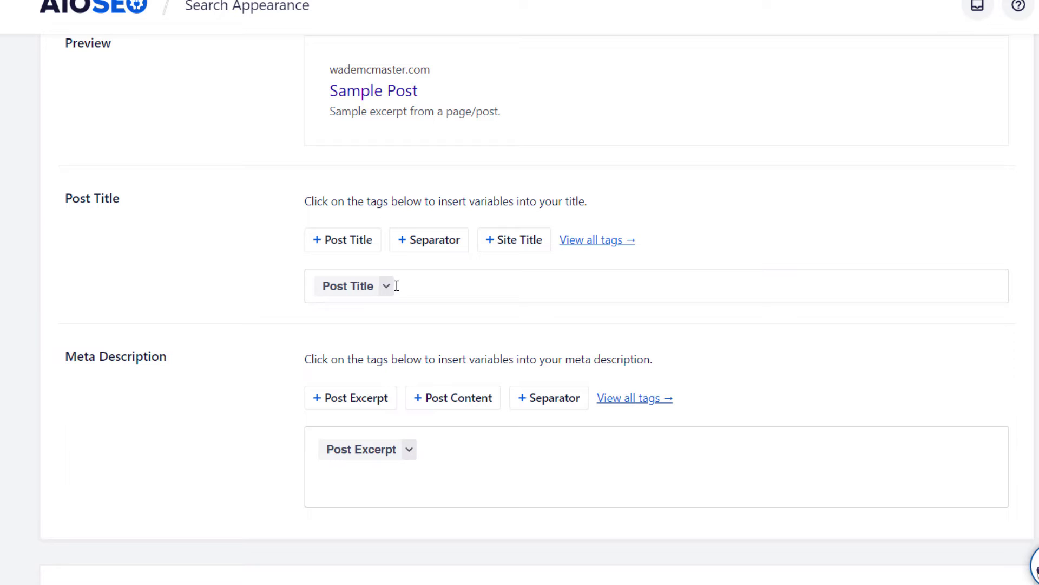
pyautogui.scroll(3, 399, 286)
pyautogui.scroll(-4, 339, 222)
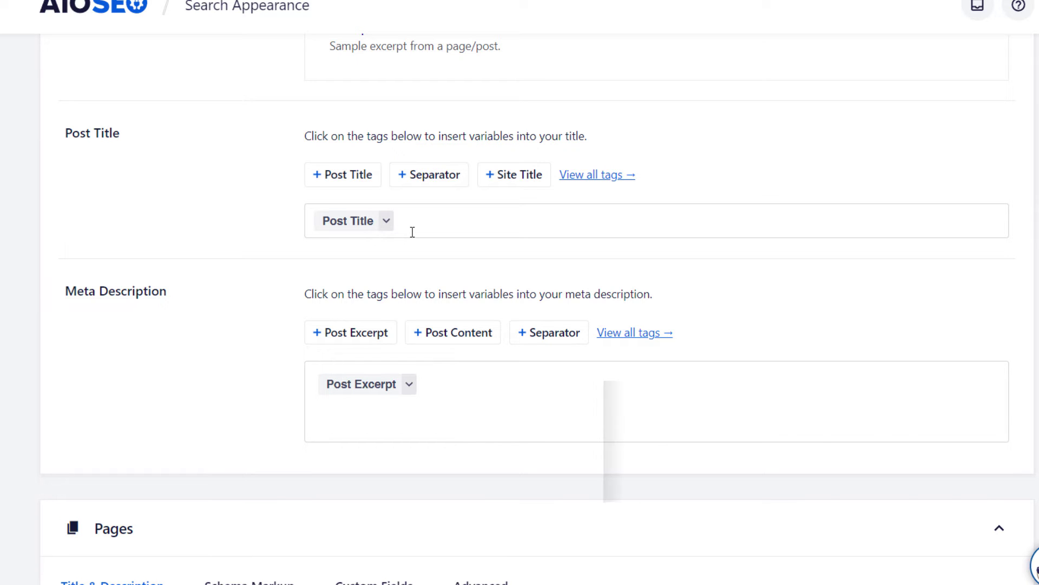
pyautogui.click(485, 220)
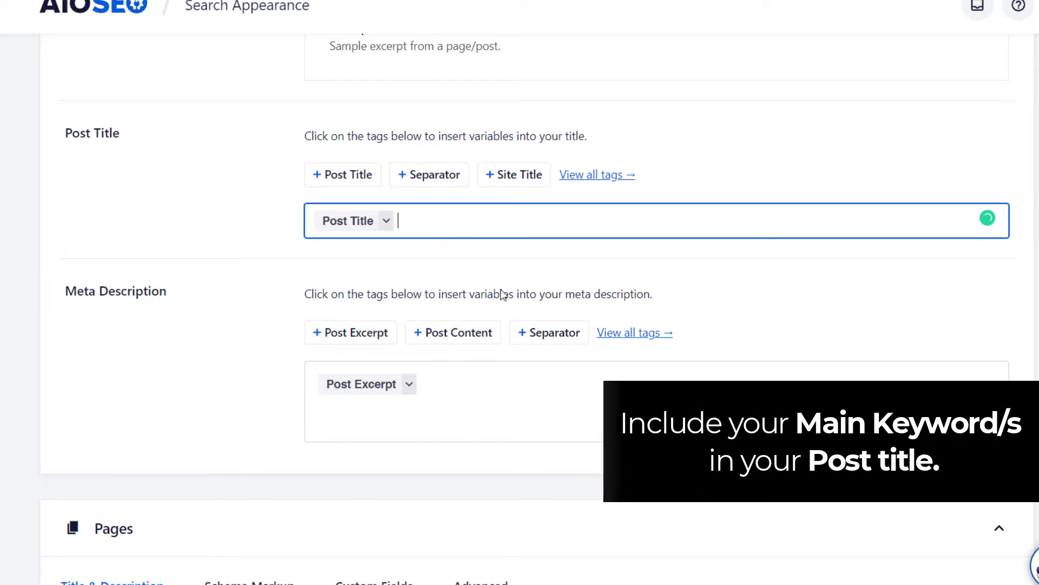
pyautogui.click(545, 390)
pyautogui.click(645, 335)
pyautogui.write('f')
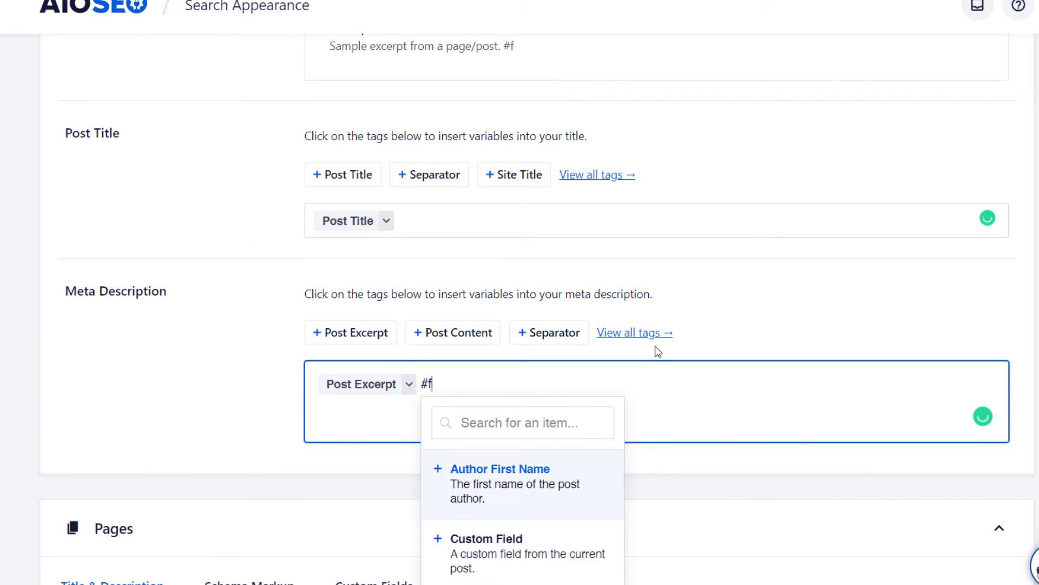
pyautogui.write('po')
pyautogui.press('BackSpace')
pyautogui.press('BackSpace')
pyautogui.write('oo')
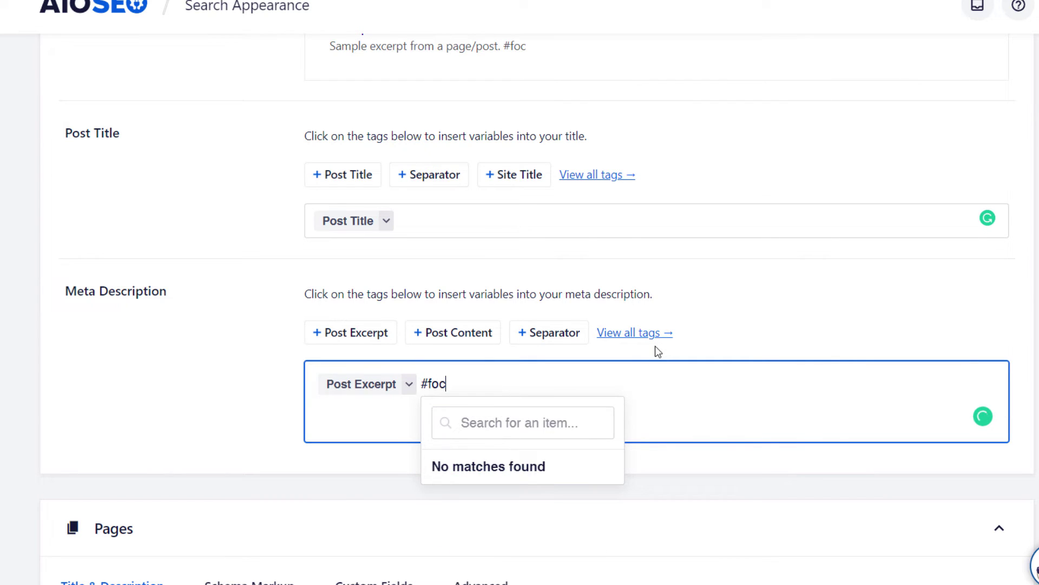
pyautogui.press('BackSpace')
pyautogui.press('BackSpace')
pyautogui.press('BackSpace')
pyautogui.press('BackSpace')
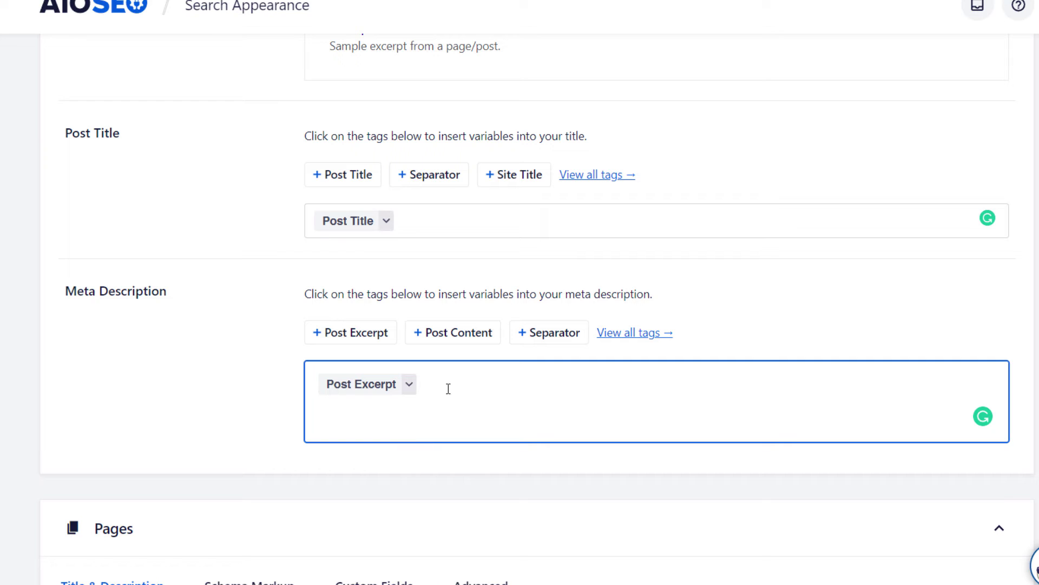
pyautogui.click(406, 219)
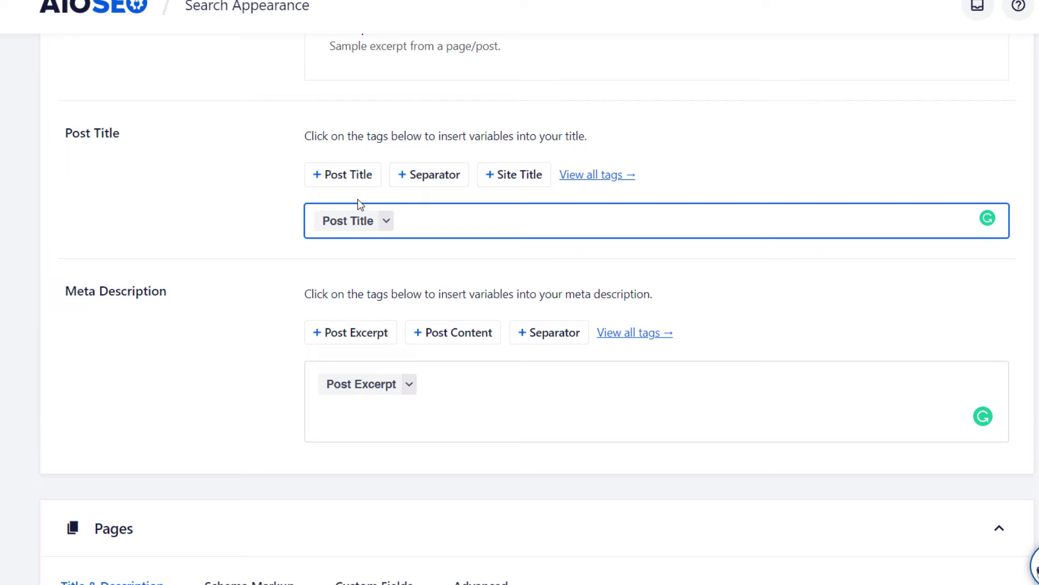
pyautogui.click(482, 385)
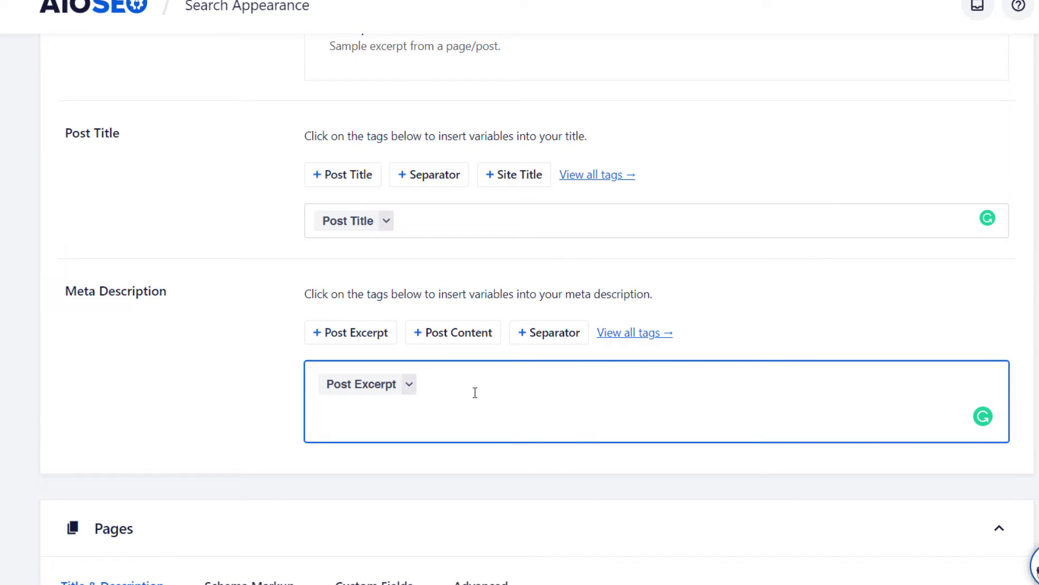
# - Replace the Post Excerpt tag with 'Read our blog post ' followed by the Post Title tag
pyautogui.press('BackSpace')
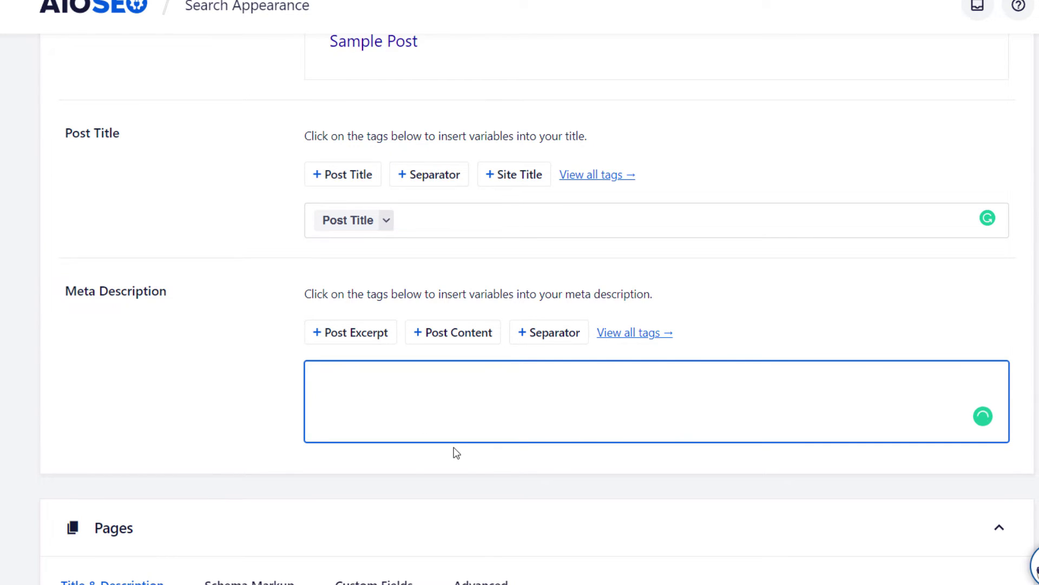
pyautogui.write('Blog Post: #post')
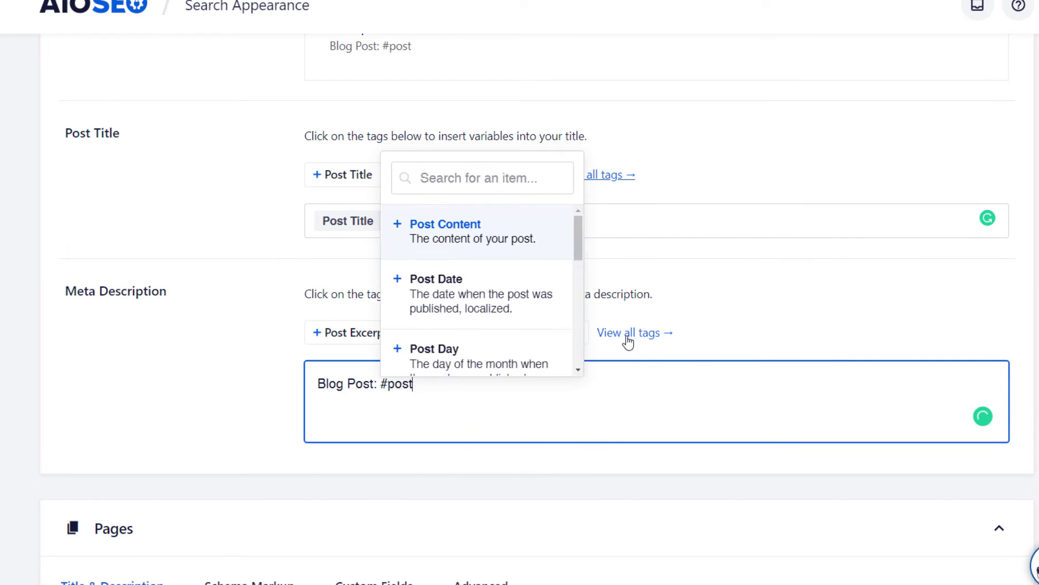
pyautogui.press('Return')
pyautogui.write('on our website')
pyautogui.click(318, 384)
pyautogui.write('Read our b')
pyautogui.press('Delete')
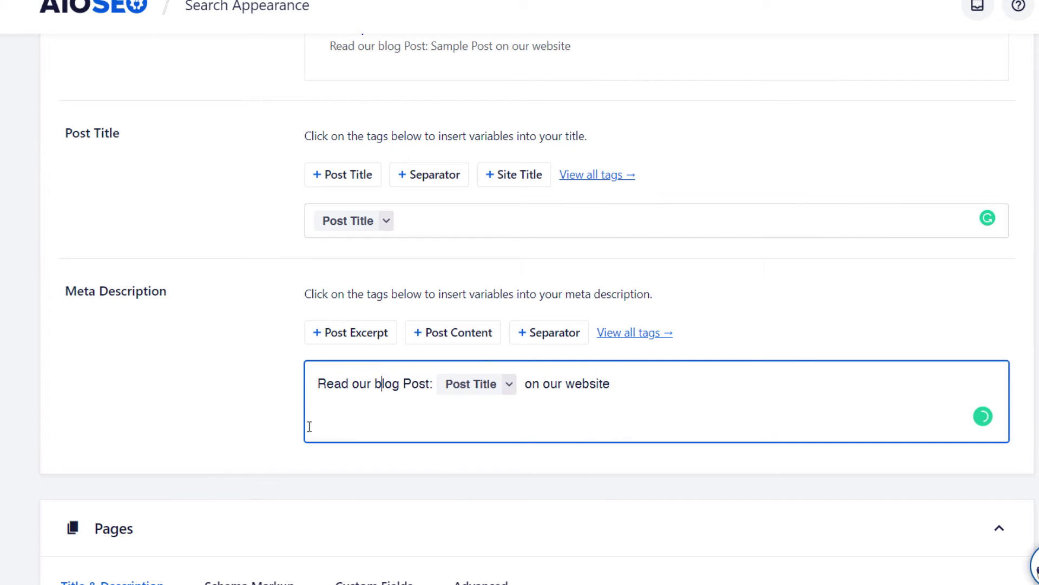
pyautogui.click(420, 383)
pyautogui.press('BackSpace')
pyautogui.press('BackSpace')
pyautogui.press('BackSpace')
pyautogui.press('BackSpace')
pyautogui.press('BackSpace')
pyautogui.write("post '")
# - Finish with '... learn quickly and easily for free... looking for information on [Category Title].'
pyautogui.hotkey('shift', 'End')
pyautogui.write("' and learn quickly and easily for free. ")
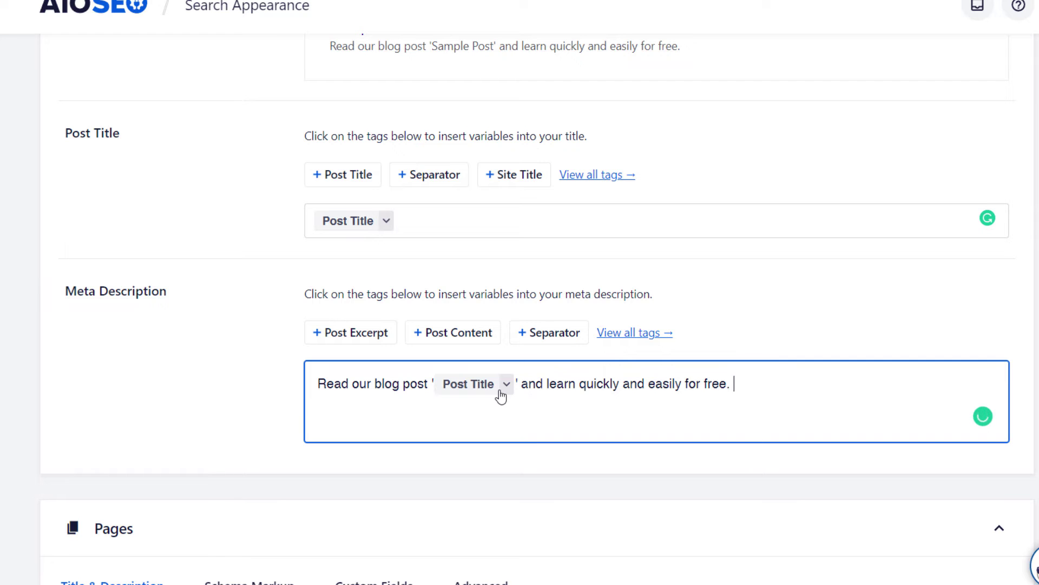
pyautogui.write('This post is great for anyone looking for information on #category')
pyautogui.press('Return')
pyautogui.write('.')
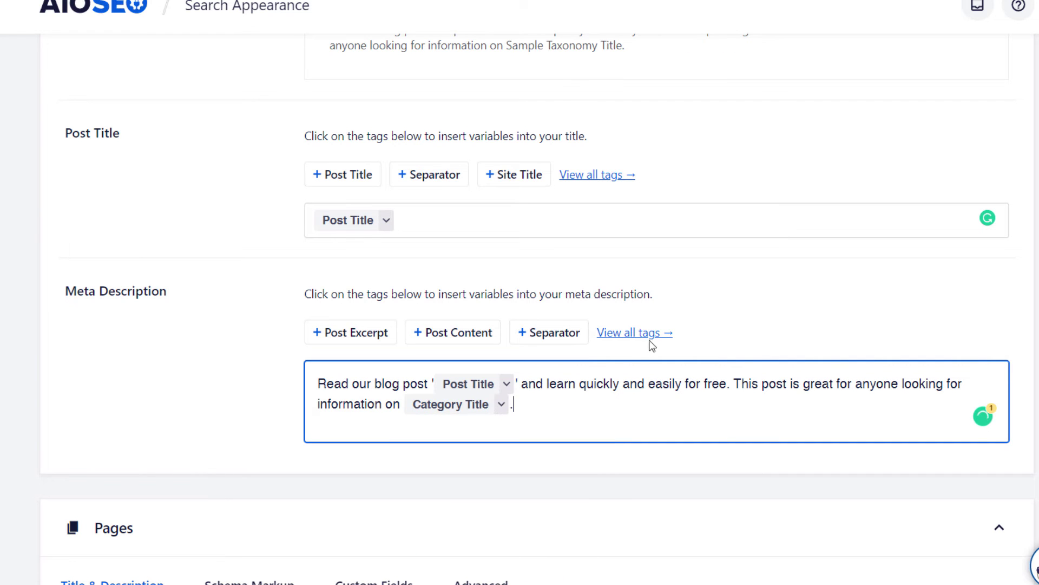
# - Save the Search Appearance changes
pyautogui.scroll(-20, 395, 357)
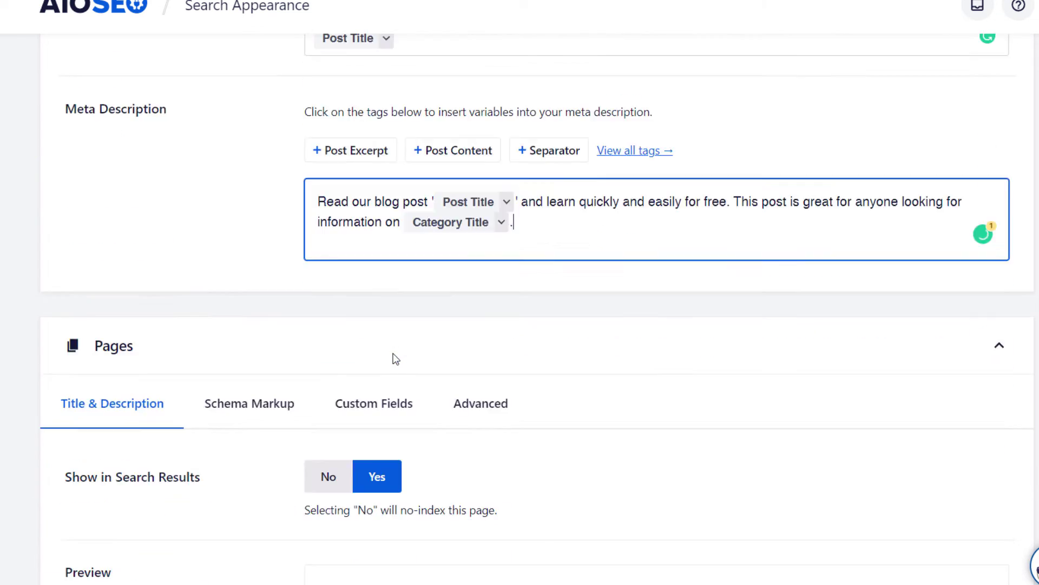
pyautogui.scroll(-5, 578, 327)
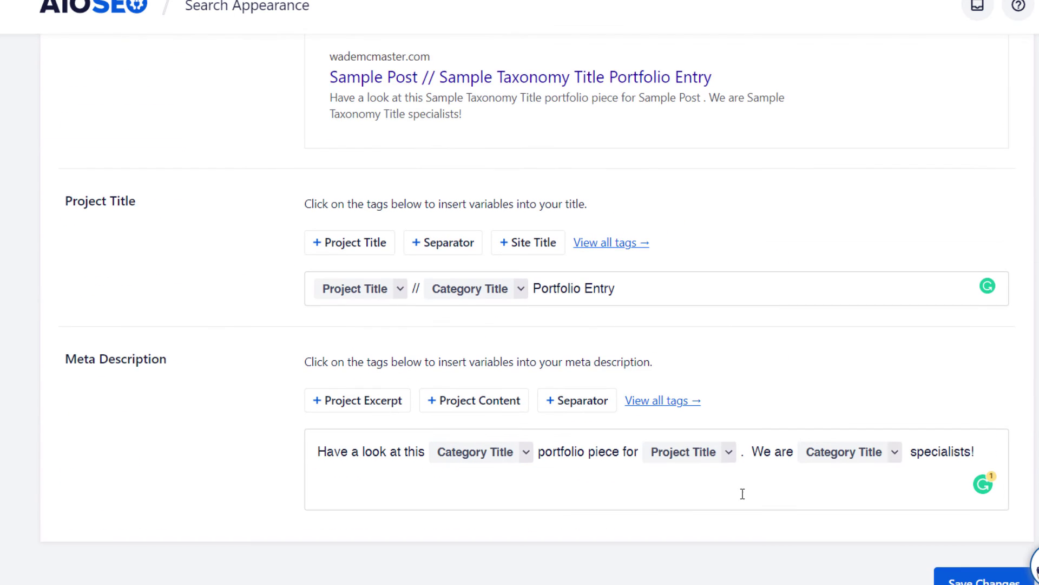
pyautogui.click(944, 520)
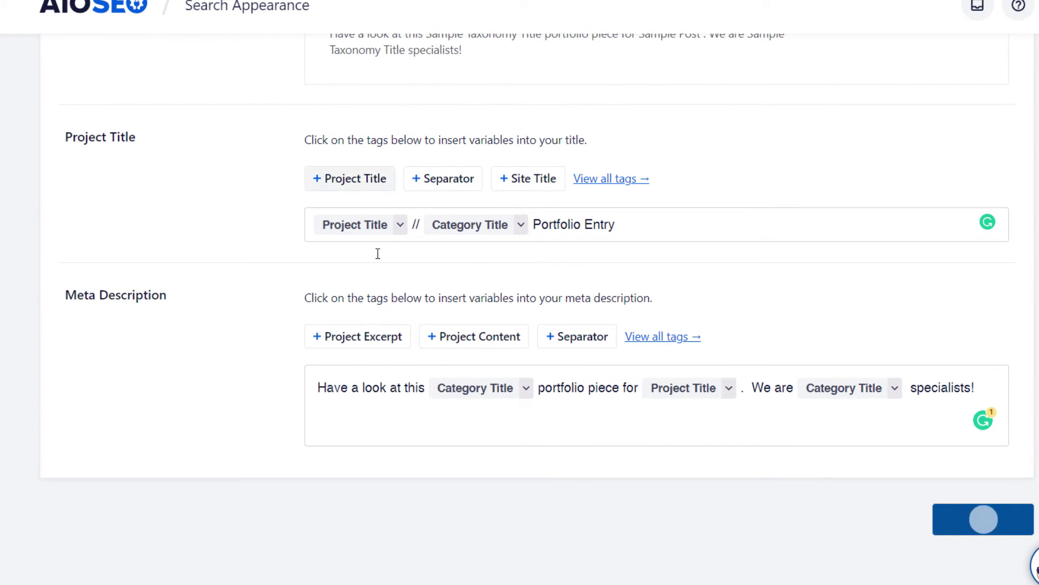
pyautogui.scroll(10, 391, 327)
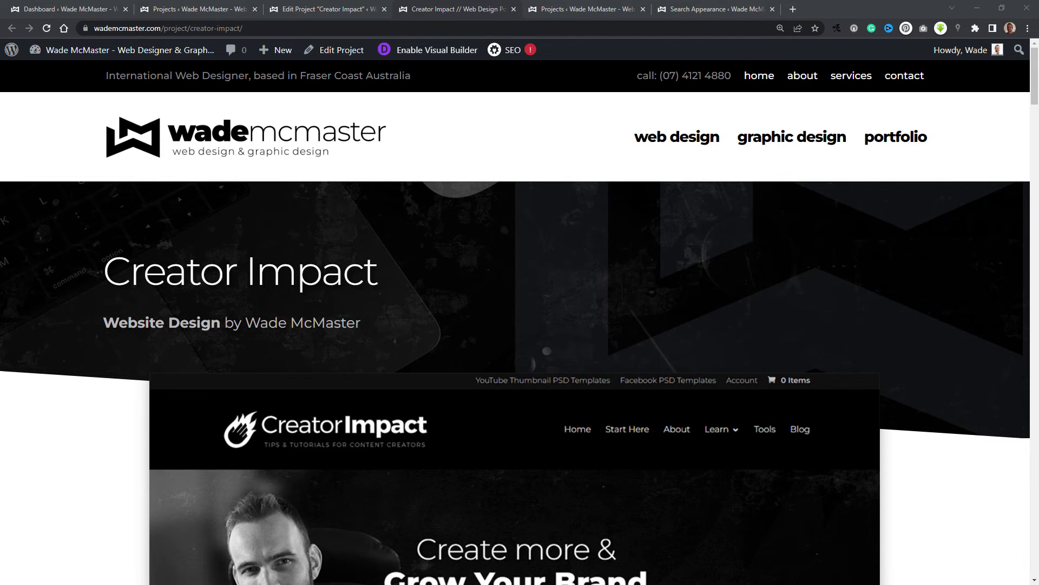
# - View the live Creator Impact page's HTML source with Ctrl+U
pyautogui.hotkey('ctrl', 'u')
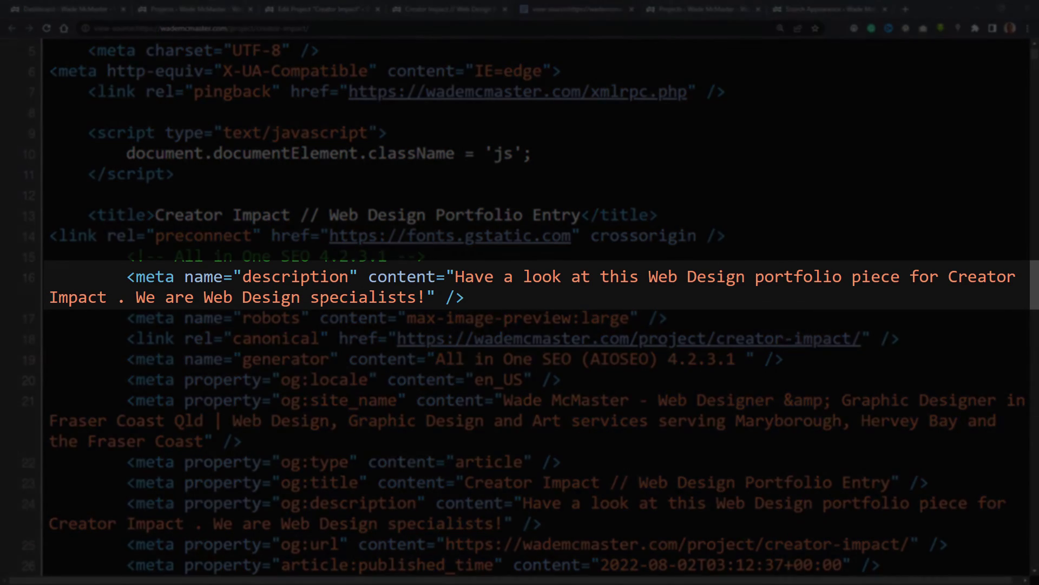
# - Highlight the rendered meta description ending 'We are Web Design specialists!' in the source
pyautogui.moveTo(126, 276); pyautogui.dragTo(891, 277)
pyautogui.moveTo(117, 297); pyautogui.dragTo(422, 298)
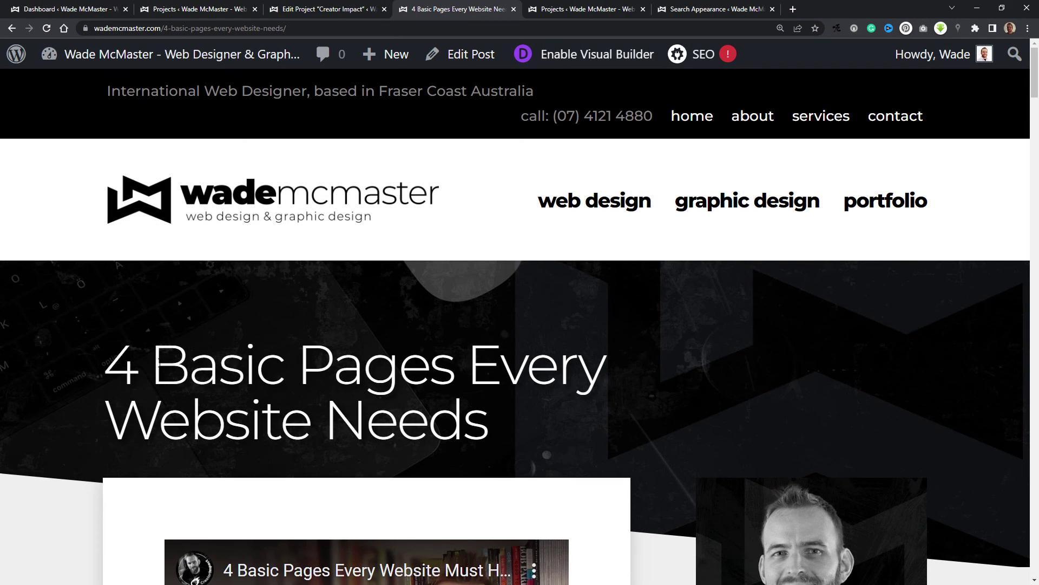
# - Open the blog post's page source and zoom in for readability
pyautogui.tripleClick(158, 364)
pyautogui.click(536, 409)
pyautogui.rightClick(507, 250)
pyautogui.click(552, 438)
pyautogui.scroll(-2, 519, 309)
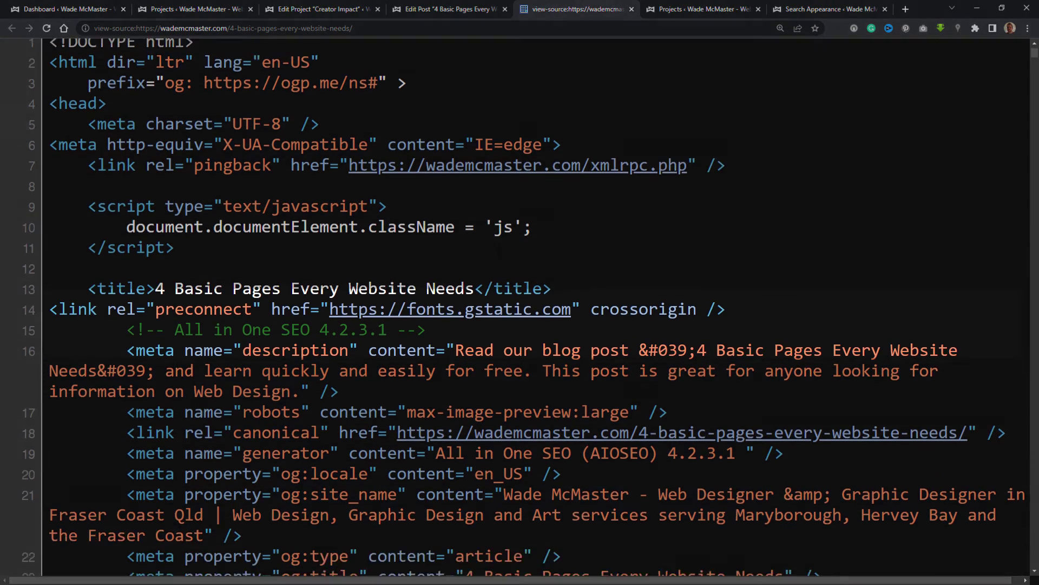
pyautogui.hotkey('ctrl', '+')
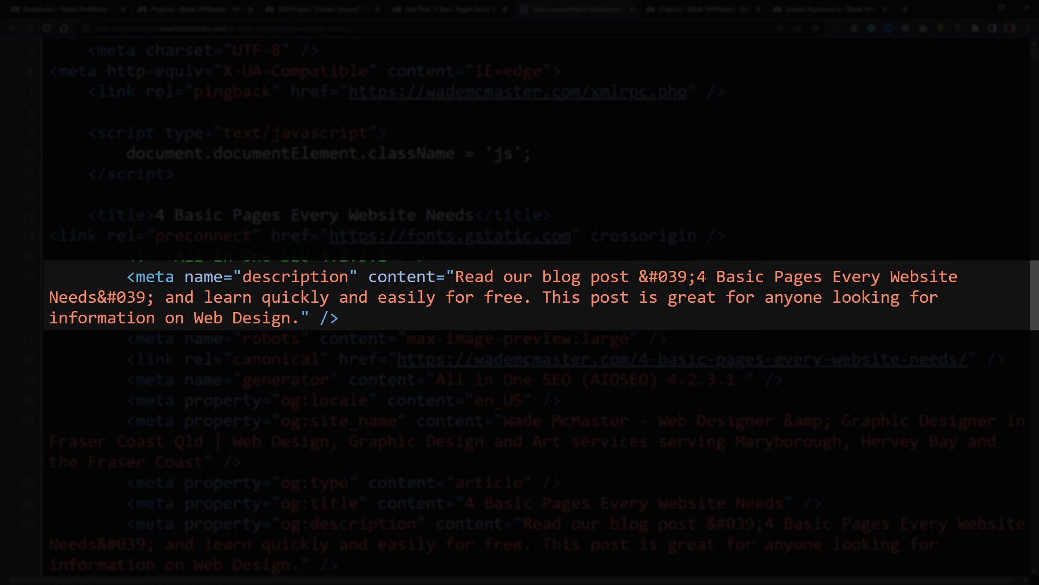
# - Highlight the post title, fixed wording and Web Design category in the meta description
pyautogui.moveTo(706, 276); pyautogui.dragTo(145, 296)
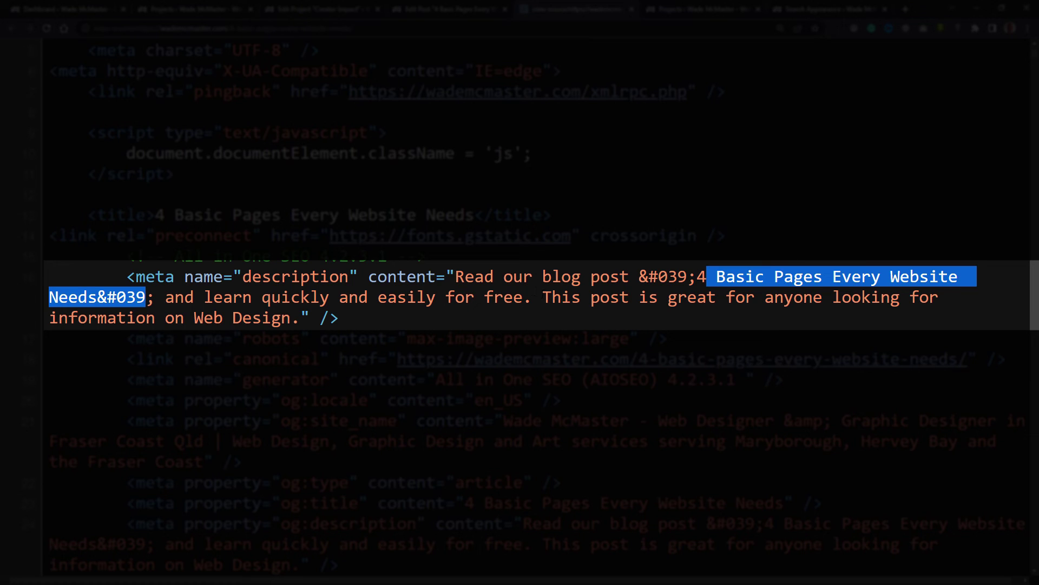
pyautogui.moveTo(543, 297); pyautogui.dragTo(763, 297)
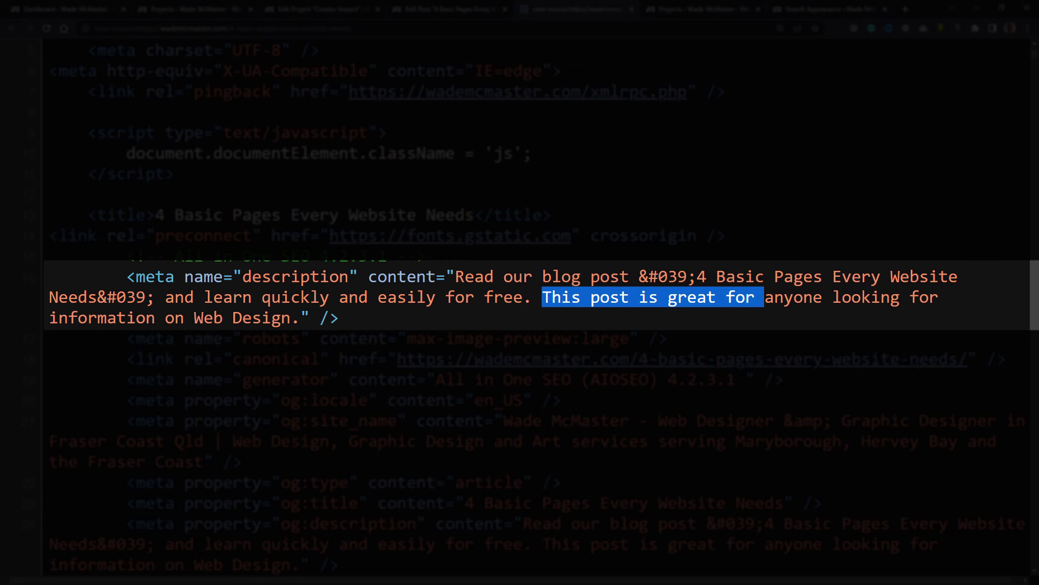
pyautogui.moveTo(291, 318); pyautogui.dragTo(186, 319)
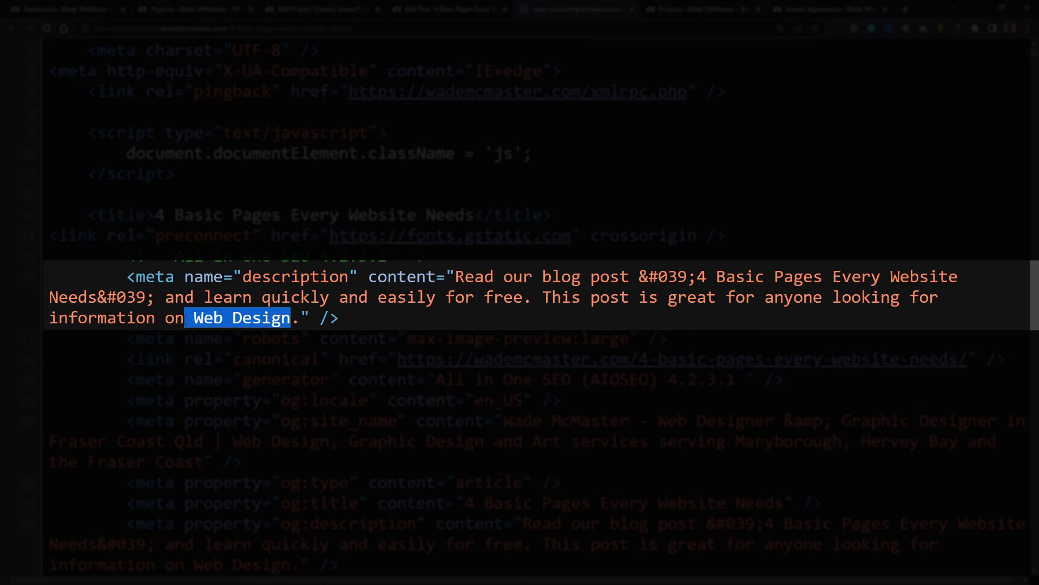